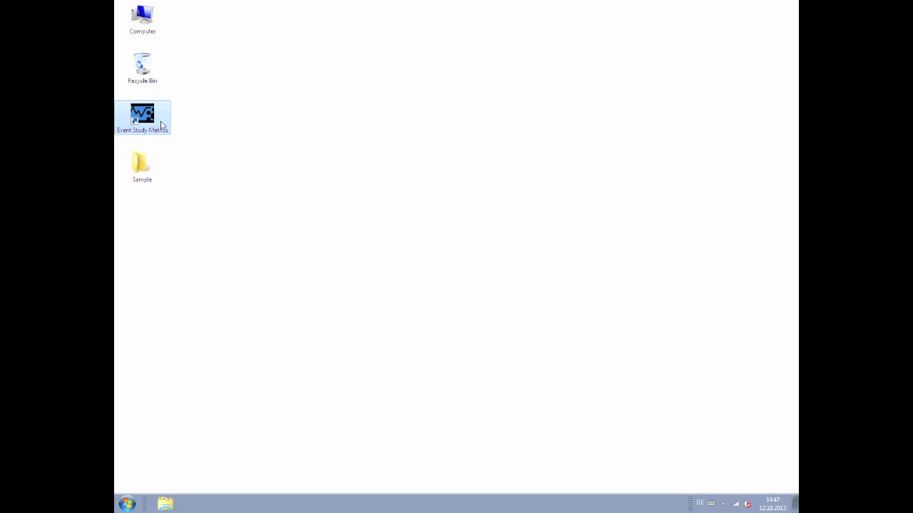
Launch Event Study Metrics, check the date/number format and CSV delimiter in its settings, and apply them.
double_click(147, 122)
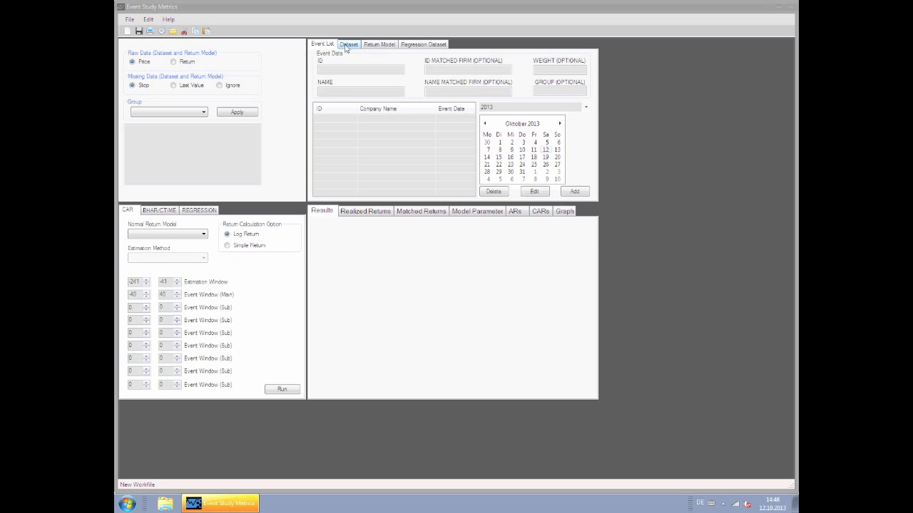
left_click(162, 30)
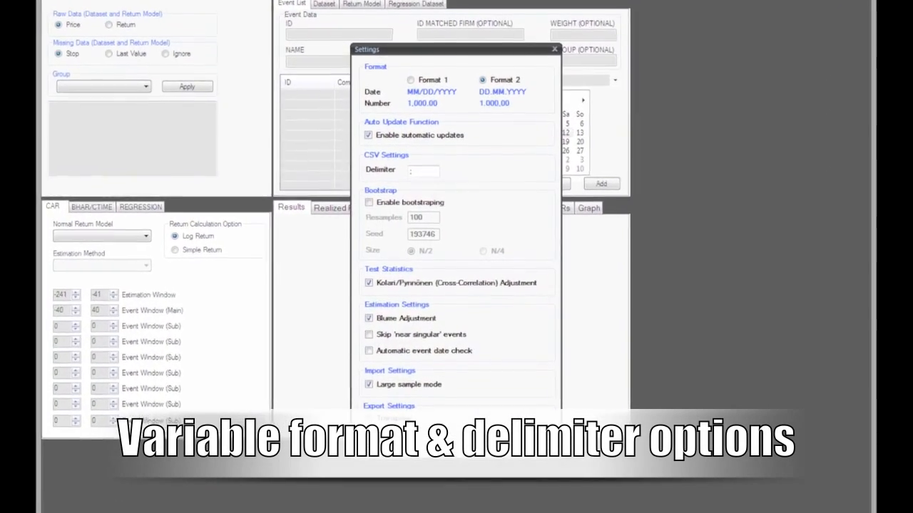
left_click(426, 167)
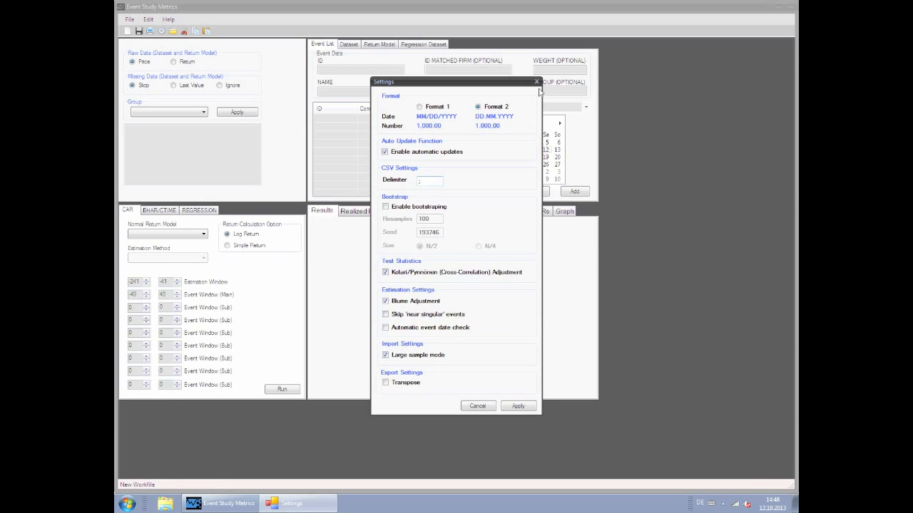
left_click(518, 406)
Import the CSV file Event List 1 from the Sample folder as the event list, accepting its preview.
left_click(89, 28)
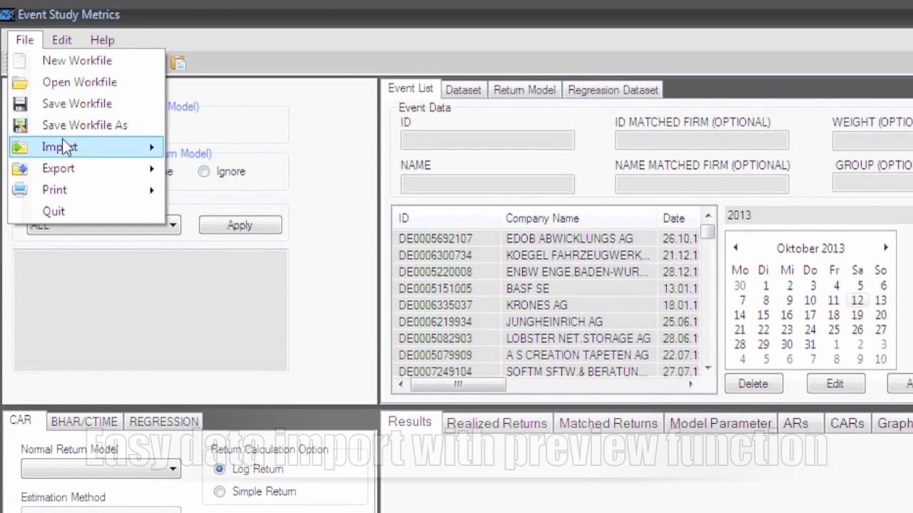
mouse_move(115, 102)
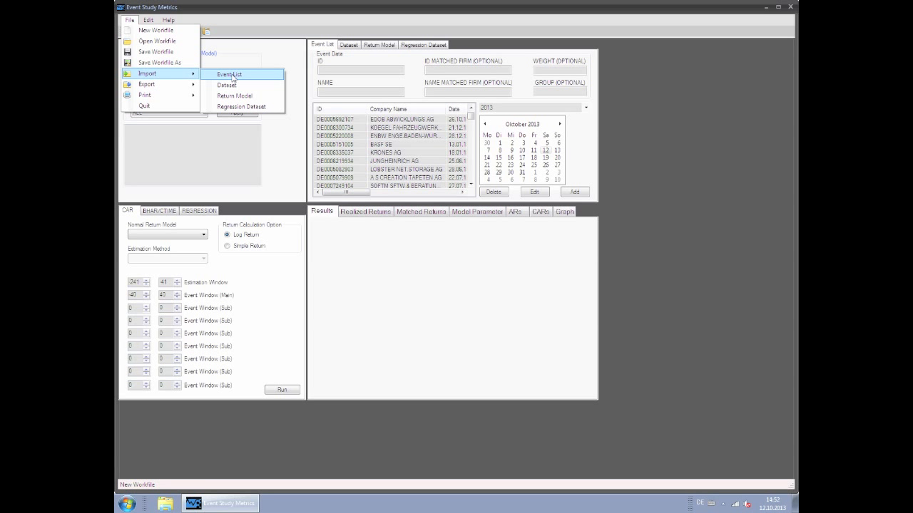
left_click(227, 149)
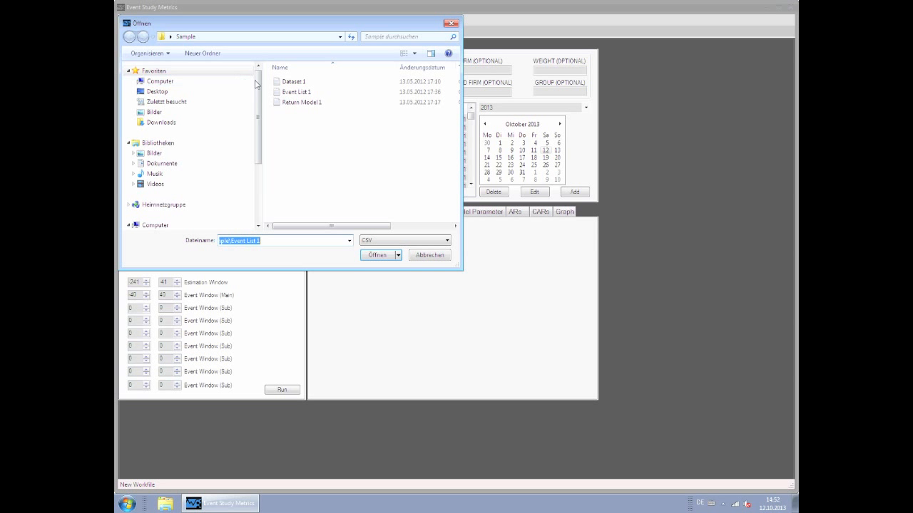
double_click(300, 94)
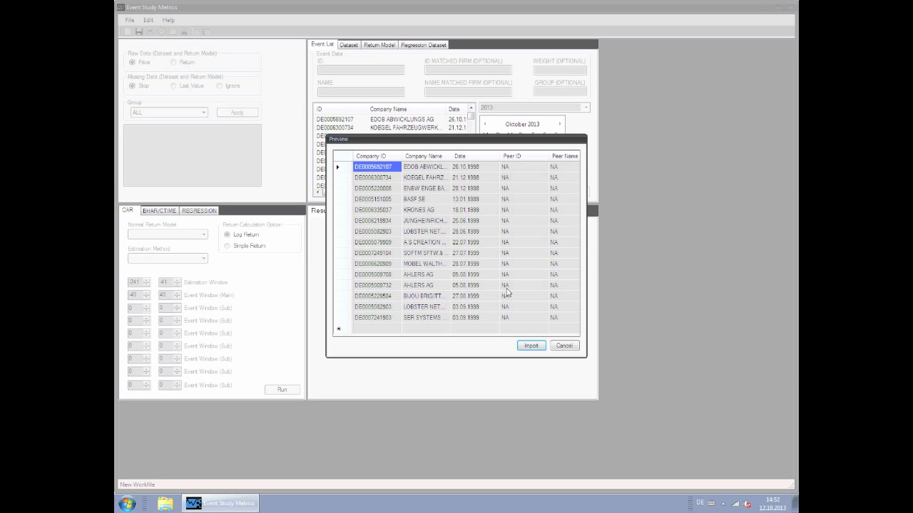
left_click(531, 346)
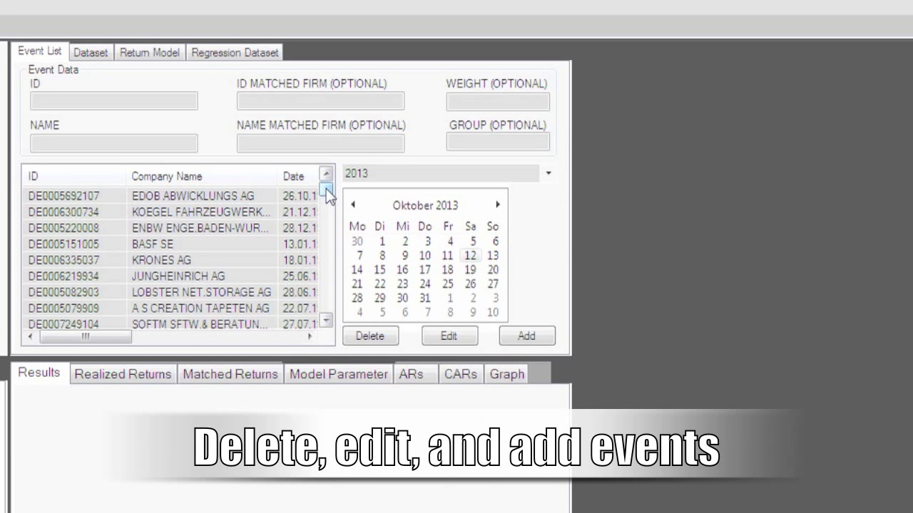
Delete the KIZOO AG event dated 30 May 2001 from the event list and confirm the deletion.
left_click_drag(471, 115, 471, 134)
left_click_drag(327, 225, 328, 240)
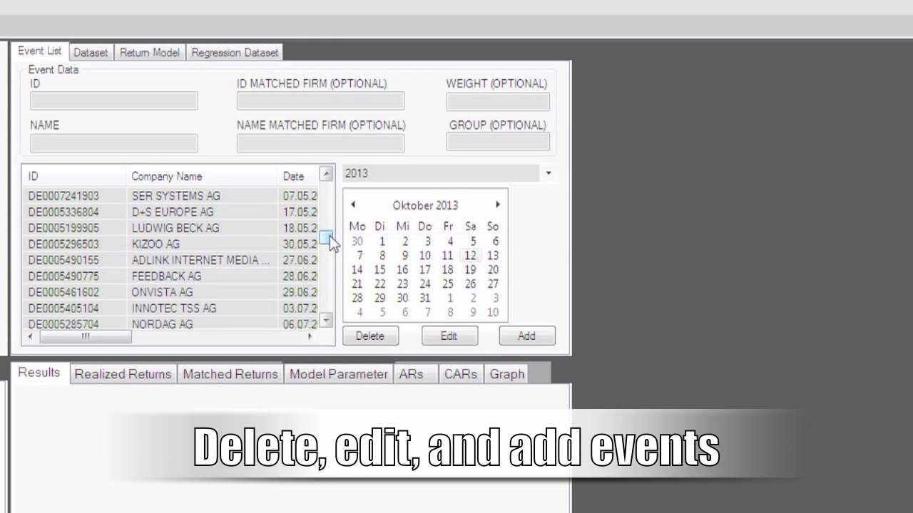
left_click(271, 244)
left_click(368, 335)
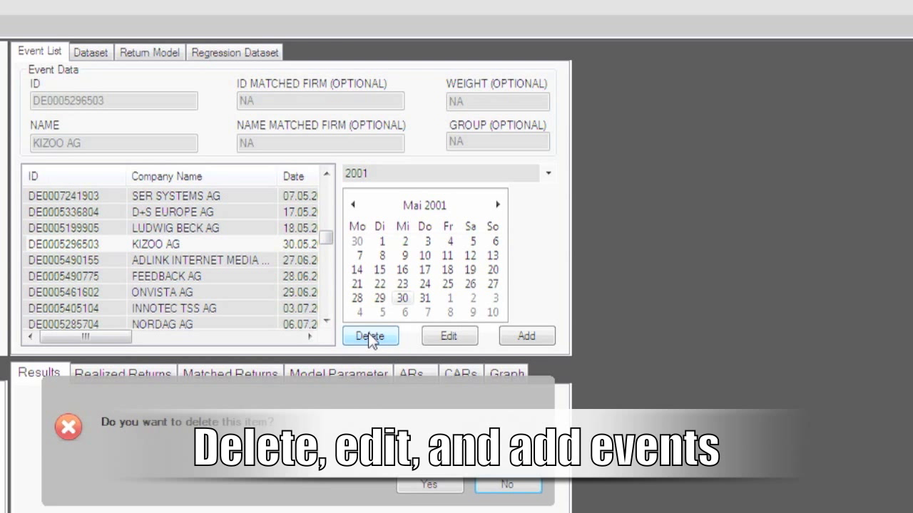
left_click(428, 485)
Rename the company of the INNOTEC TSS AG event to TEST AG and save the edited event.
left_click(246, 295)
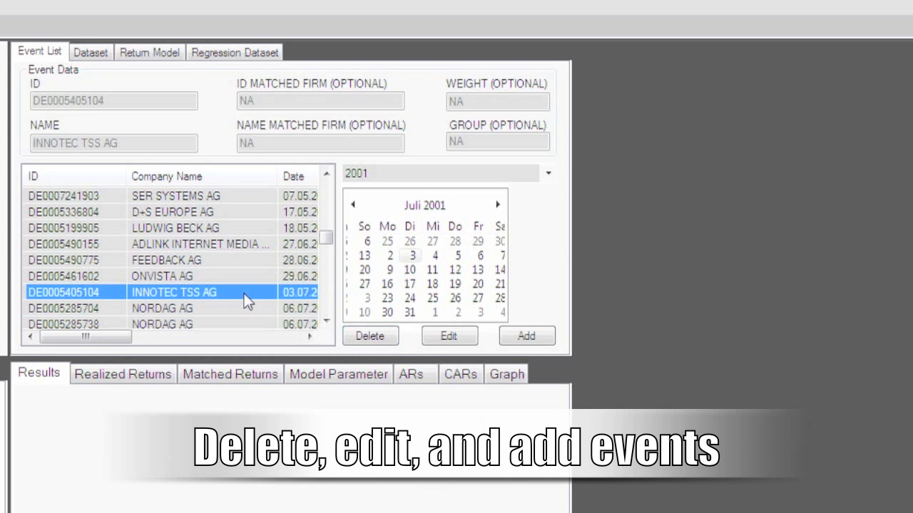
left_click(464, 340)
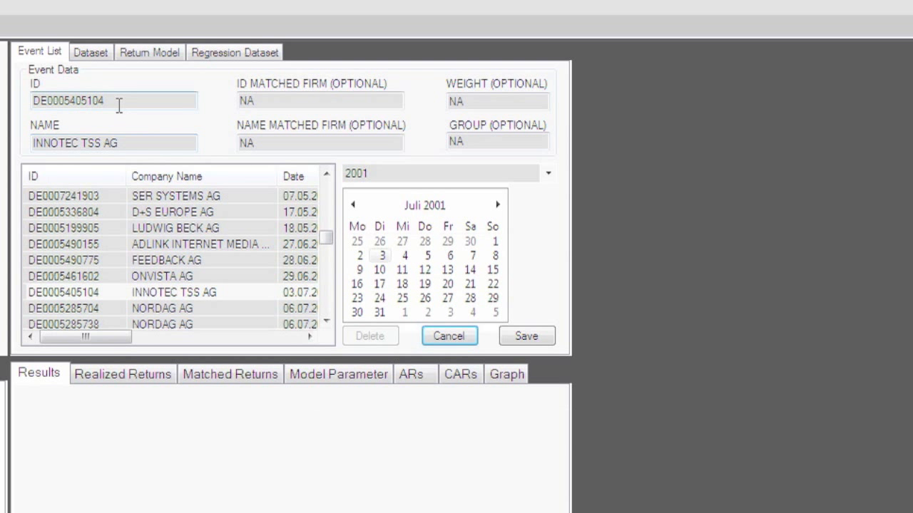
left_click_drag(133, 147, 34, 147)
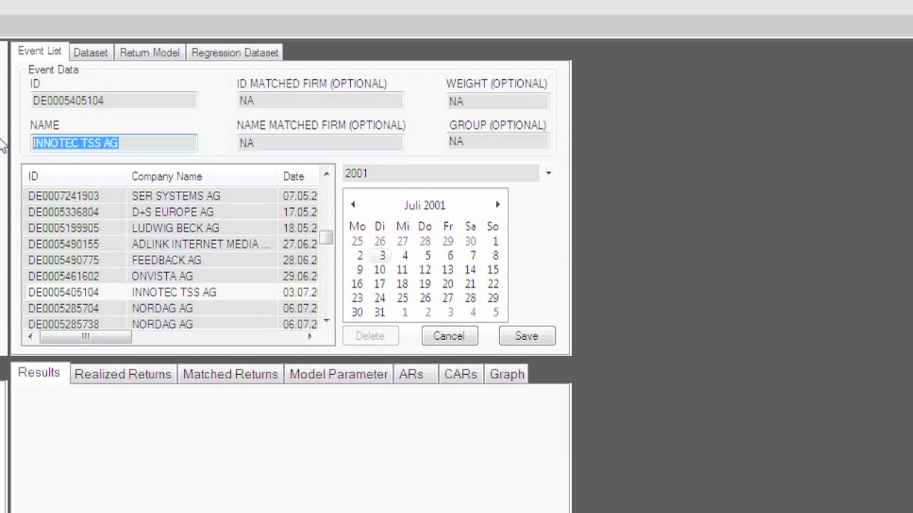
type("TEST AG")
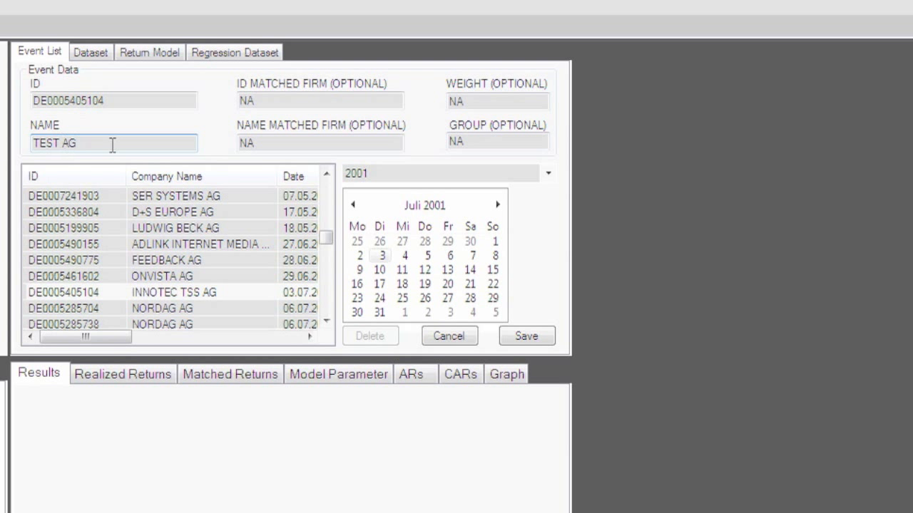
left_click(531, 336)
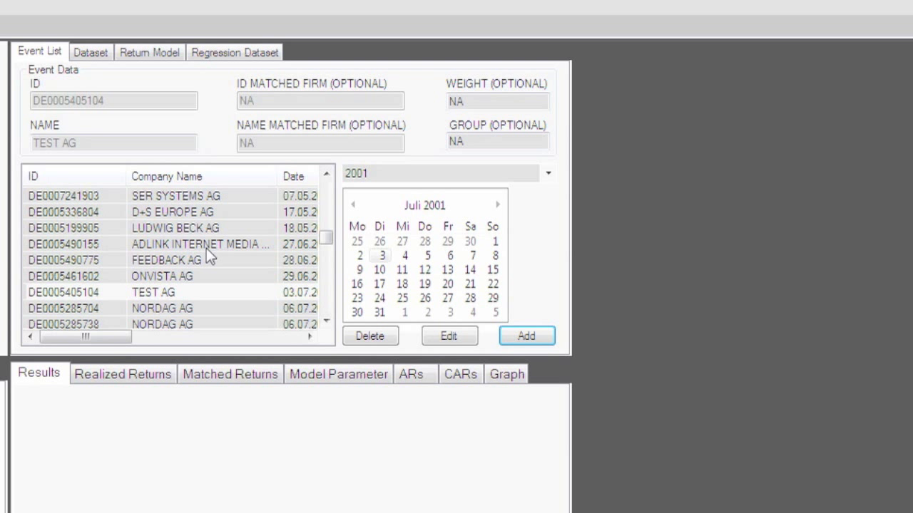
left_click(541, 336)
left_click(120, 101)
type("DE00008")
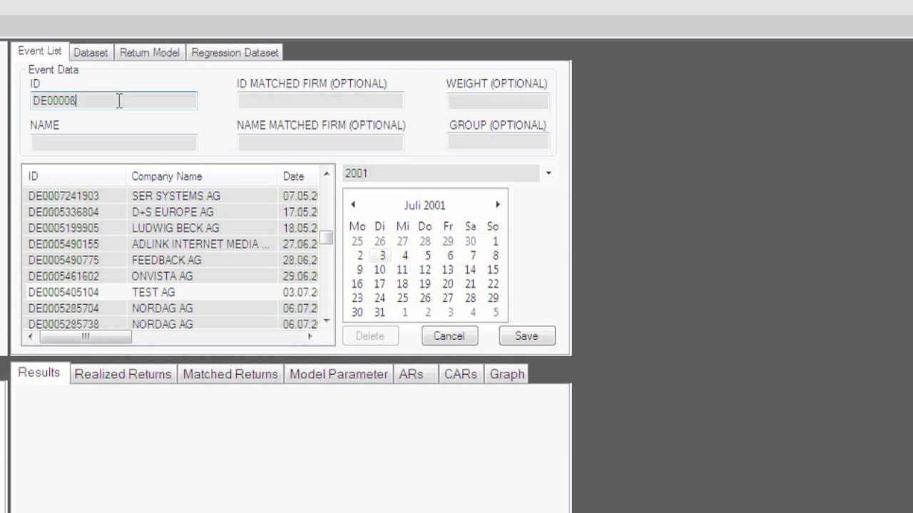
key("BackSpace")
type("540123")
left_click(33, 143)
type("TEST2 AG")
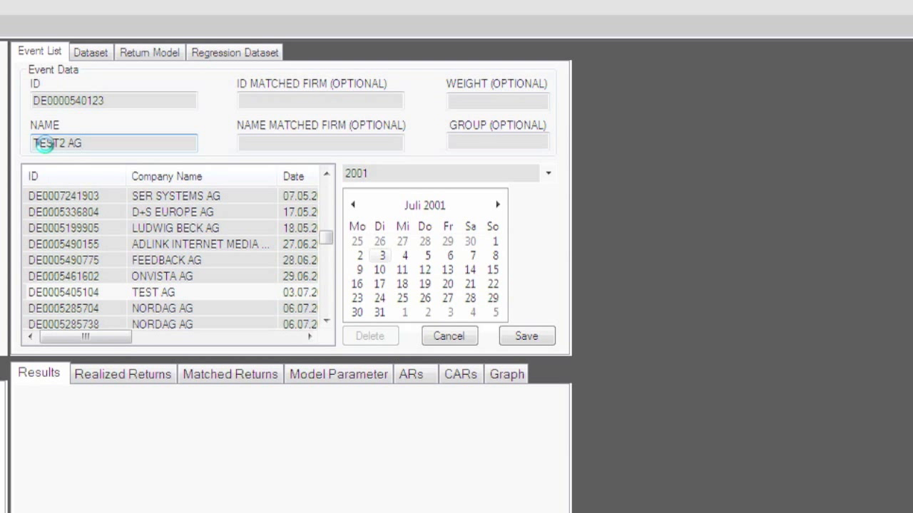
left_click(470, 284)
left_click(546, 342)
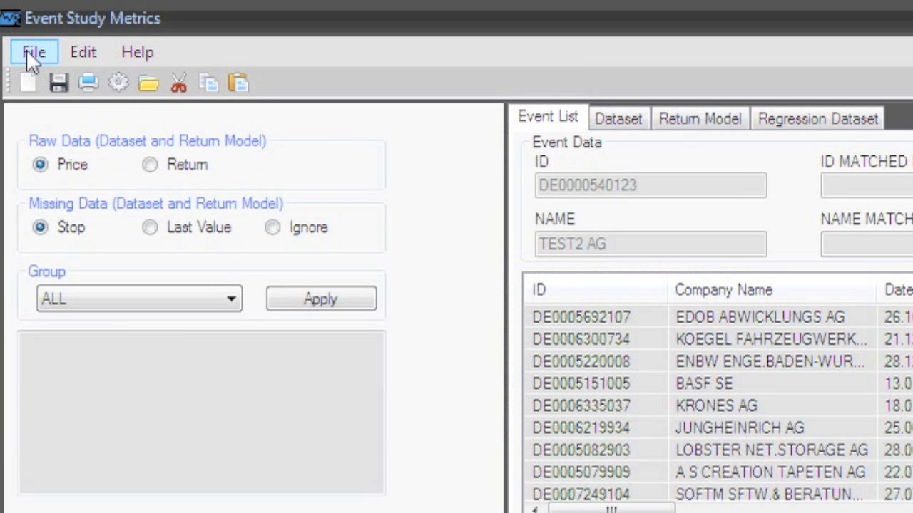
Import the Dataset 1 file from the Sample folder as the price dataset, accepting its preview.
left_click(37, 46)
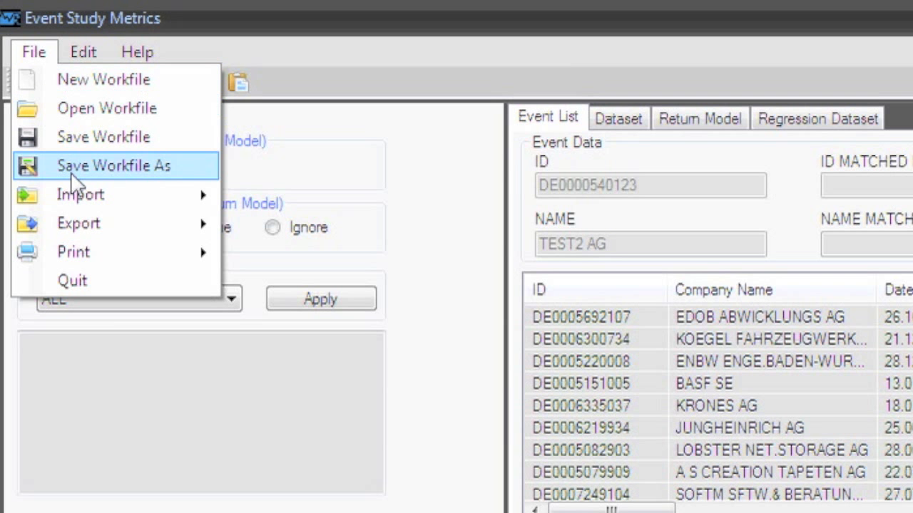
mouse_move(76, 193)
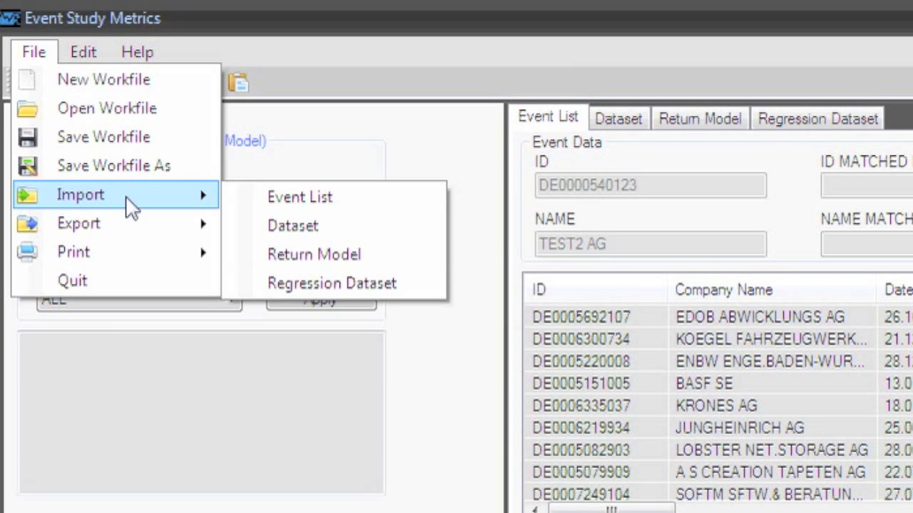
left_click(336, 227)
double_click(346, 153)
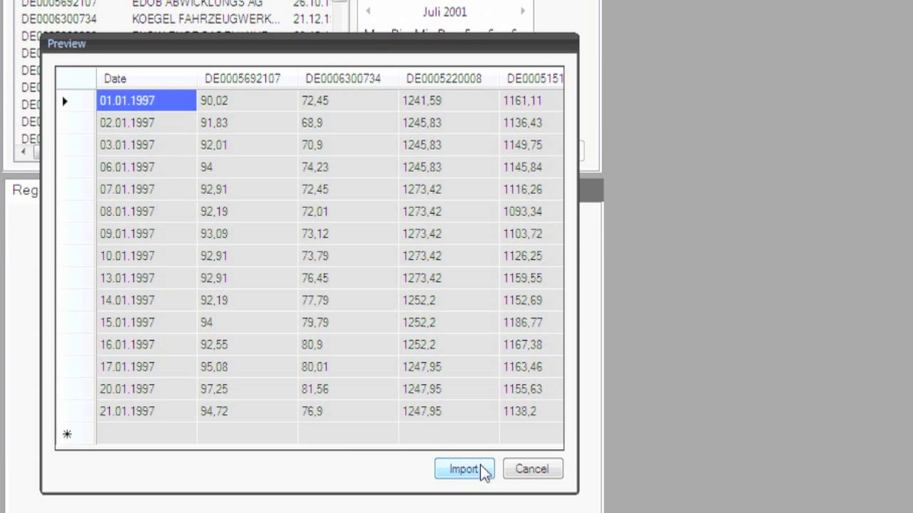
left_click(482, 471)
Import the Return Model 1 file as the return model and display the imported dataset and market index data.
left_click(46, 50)
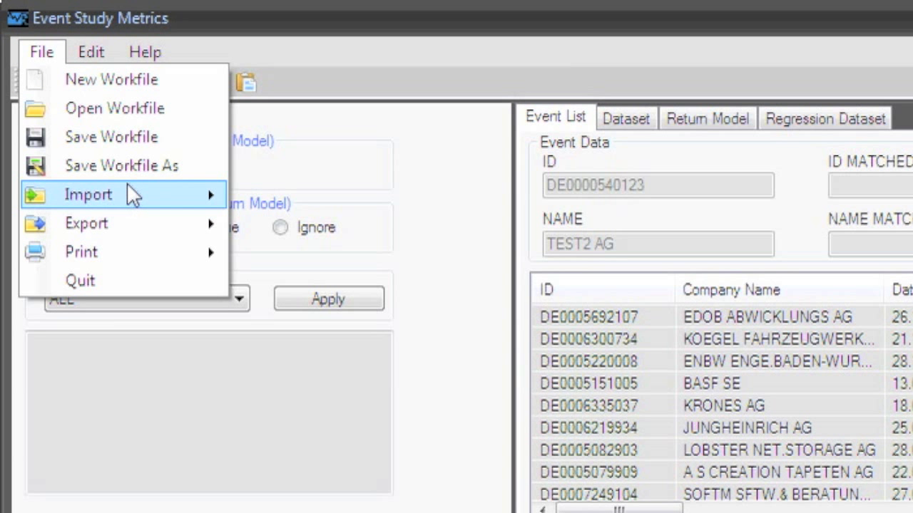
mouse_move(173, 204)
left_click(305, 252)
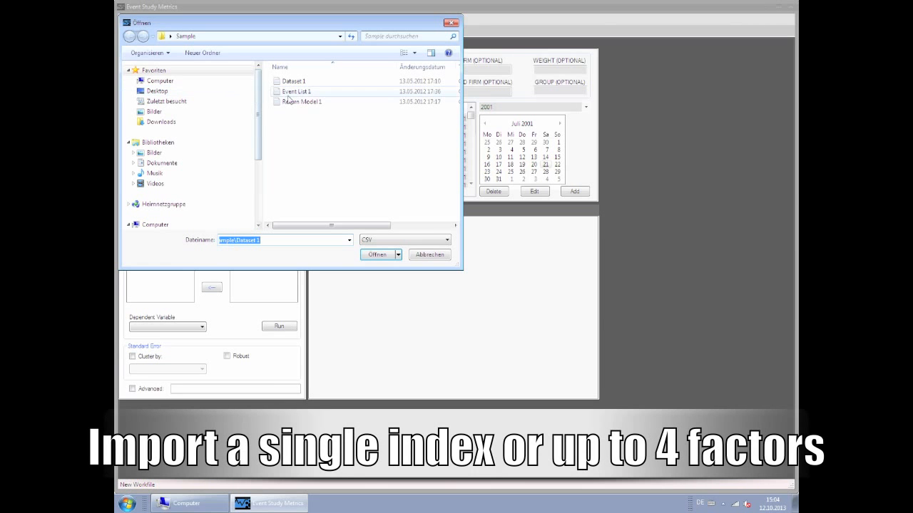
double_click(311, 102)
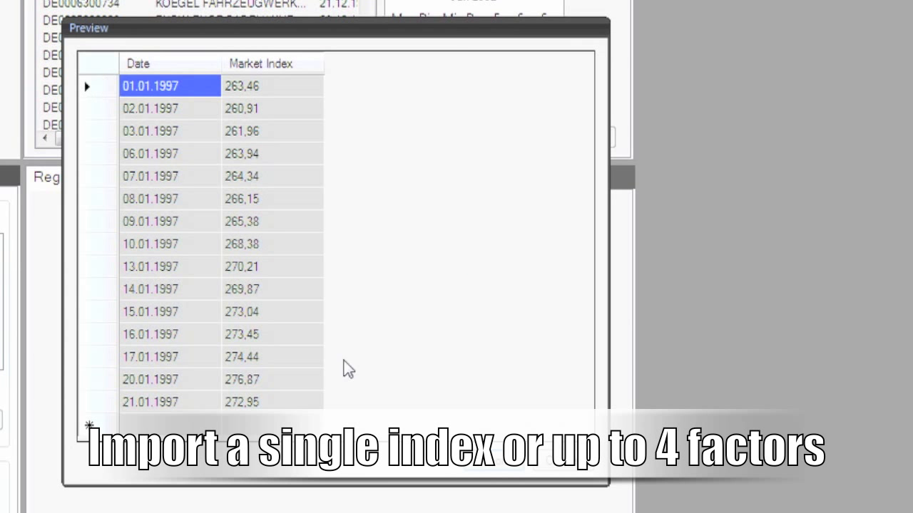
left_click(506, 479)
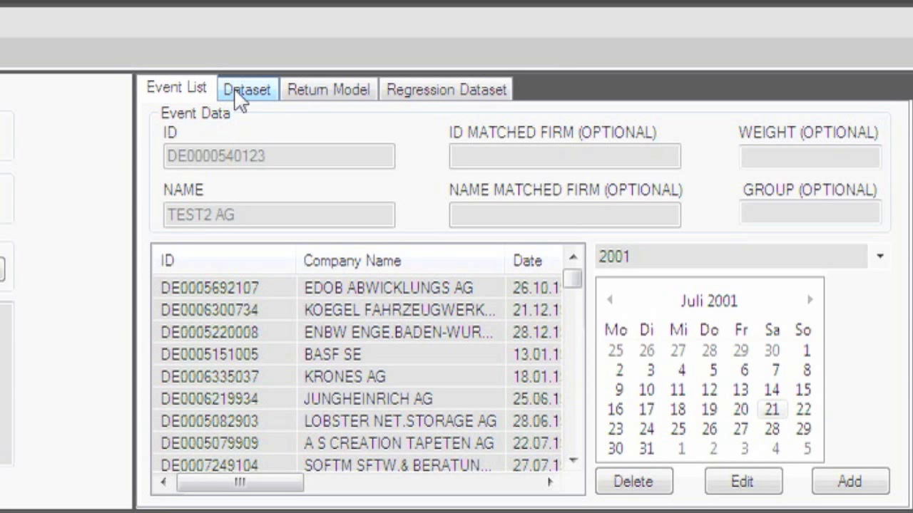
left_click(242, 90)
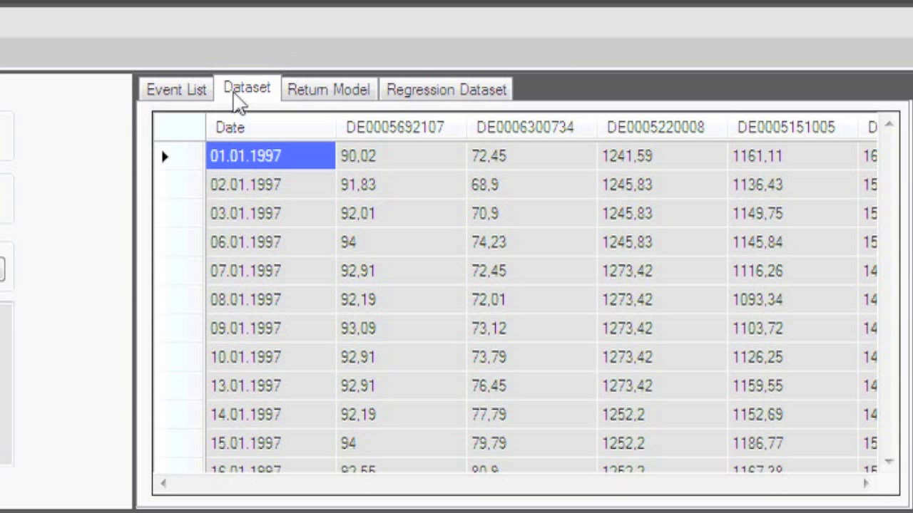
left_click(301, 94)
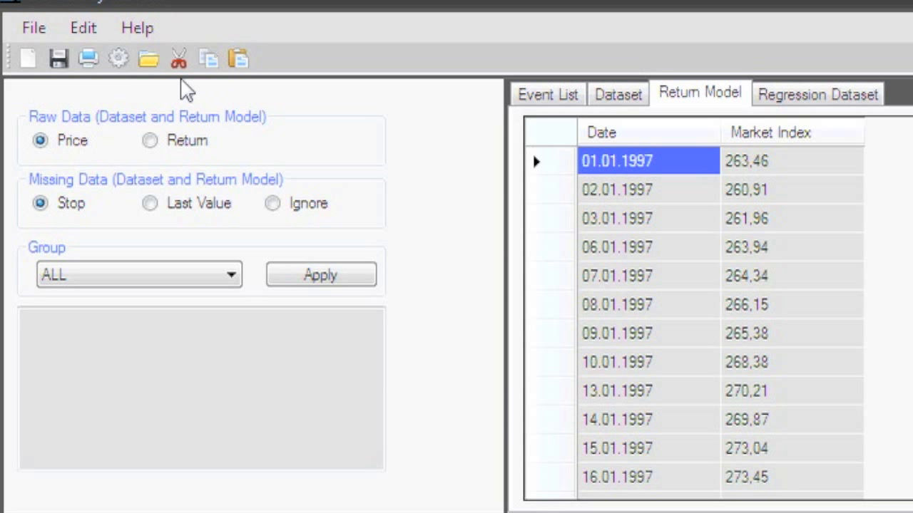
Run the event date check on the event list and accept the automatic adjustment of wrong dates.
left_click(83, 29)
mouse_move(144, 211)
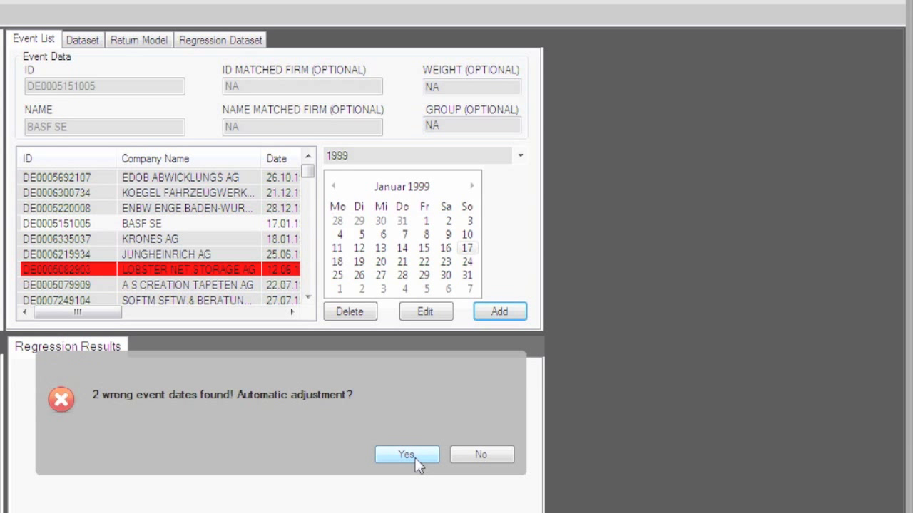
left_click(406, 455)
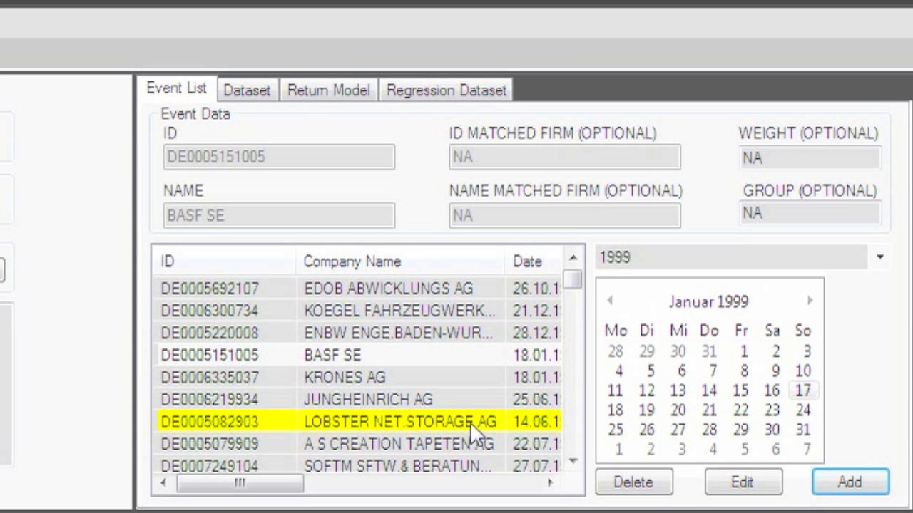
Select the LOBSTER NET.STORAGE AG event and examine its adjusted full date in the event list.
left_click(470, 422)
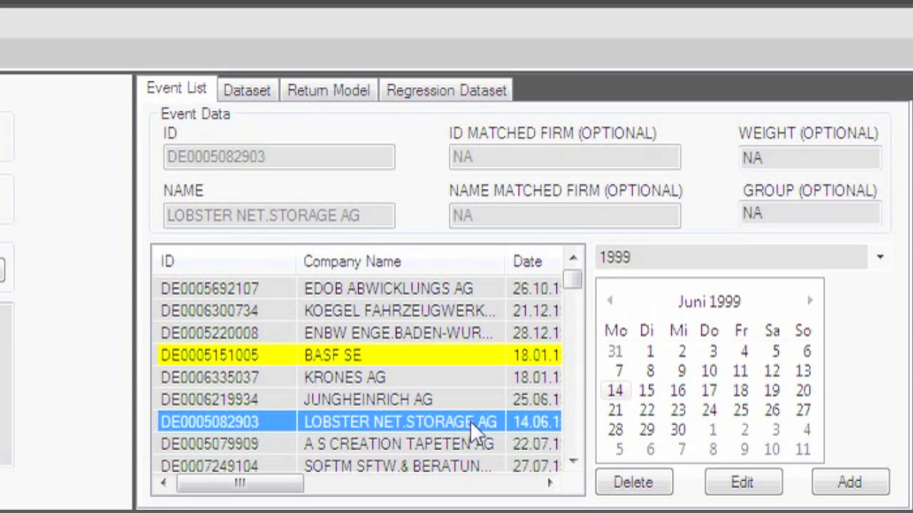
key("Right")
key("Right")
key("Right")
key("Right")
key("Right")
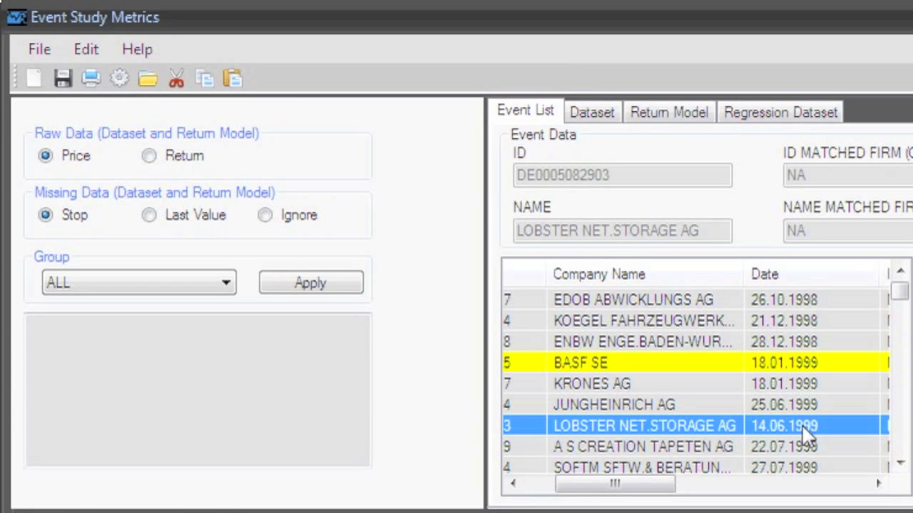
Enable the automatic event date check in the estimation settings.
left_click(120, 78)
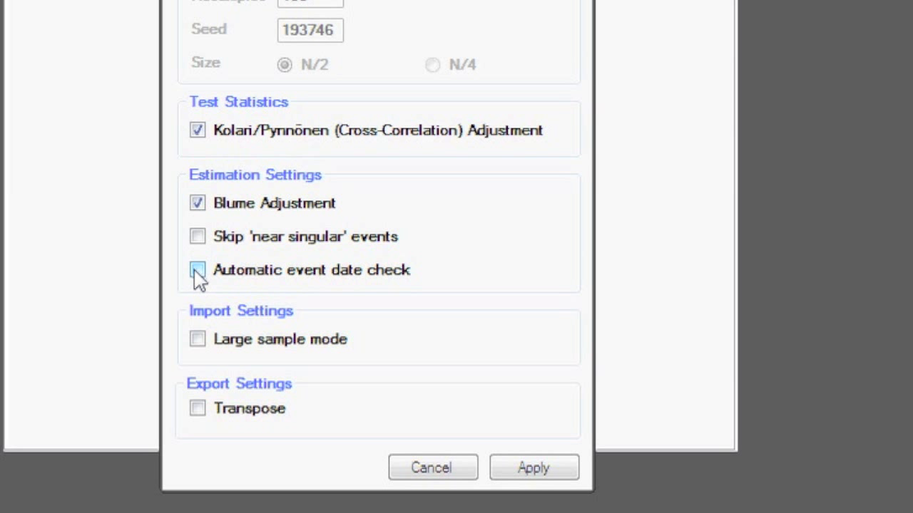
left_click(198, 274)
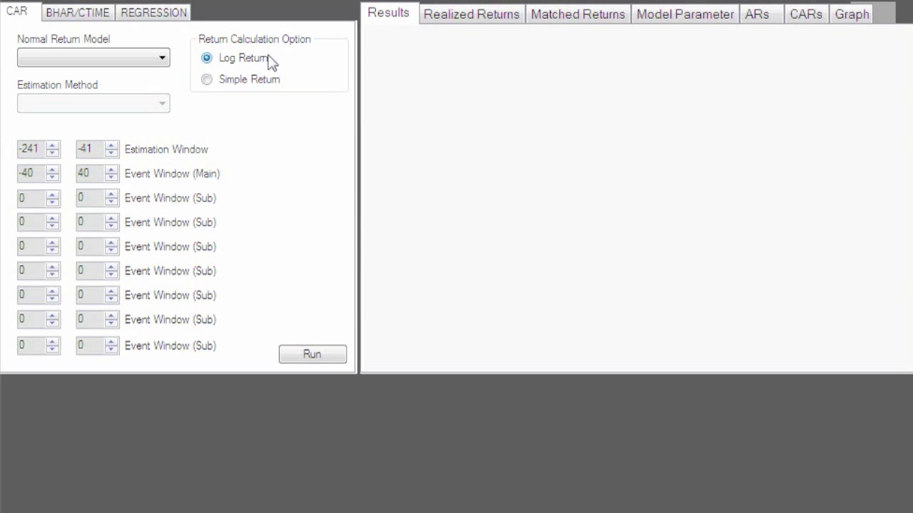
Set the CAR normal return model to Market Model with the Scholes/Williams estimation method.
left_click(163, 58)
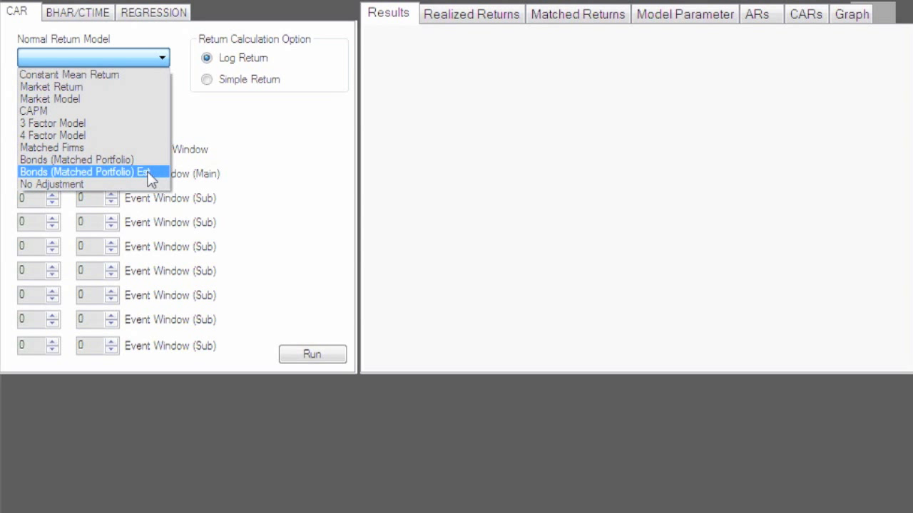
left_click(149, 99)
left_click(162, 106)
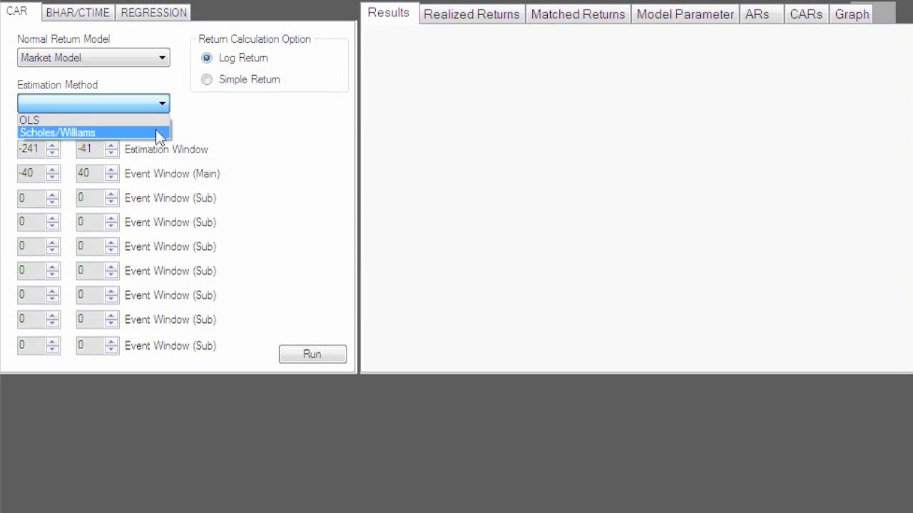
left_click(158, 133)
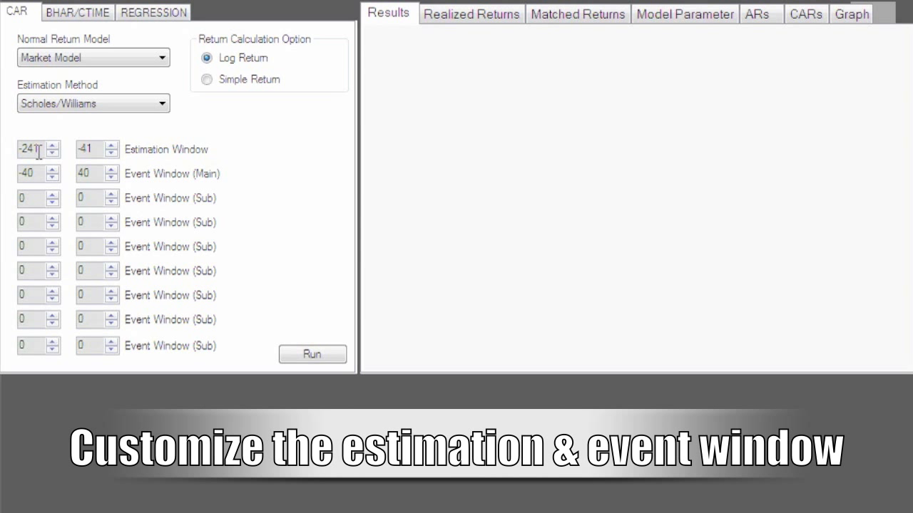
Set the estimation window to -181 to -21 and the main event window to -20 to 20.
left_click_drag(39, 150, 6, 148)
type("-181")
key("Tab")
type("-21")
key("Tab")
type("-20")
key("Tab")
type("20\t-1")
Define event sub windows of -1 to 1, -2 to 2, -20 to 0, -10 to 0, 0 to 10 and 0 to 20.
key("Tab")
type("1")
key("Tab")
type("-2")
key("Tab")
type("2")
key("Tab")
key("Tab")
key("Tab")
type("-20")
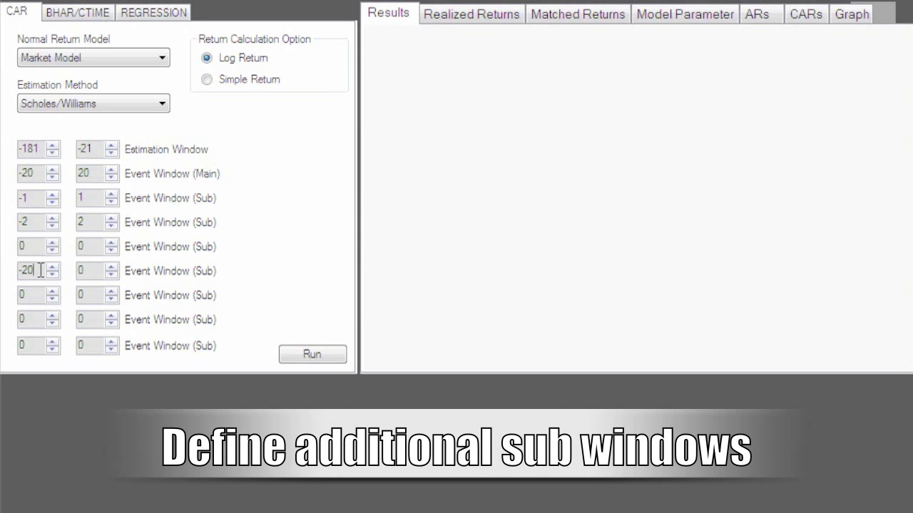
type("1")
key("Tab")
type("20")
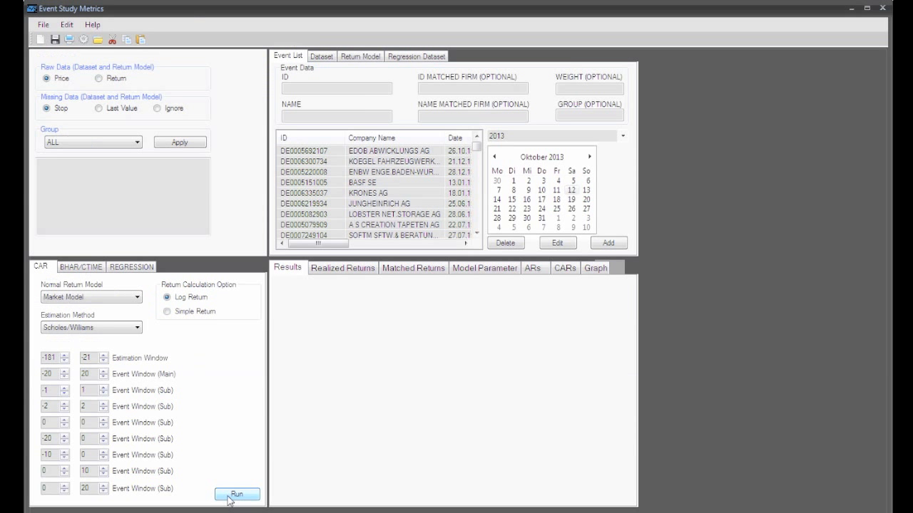
Run the CAR analysis and review the test statistics in the results, from the time-series t-test through to the Sign Test.
left_click(237, 495)
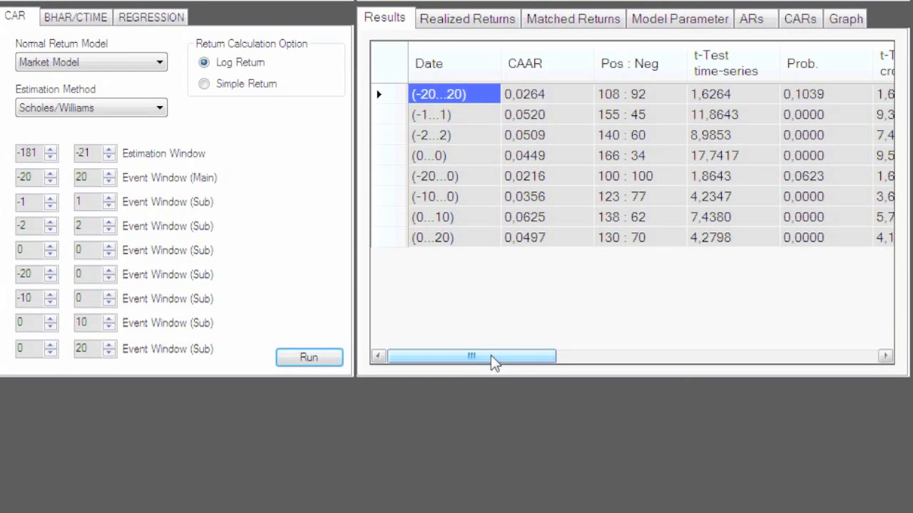
left_click_drag(490, 362, 585, 369)
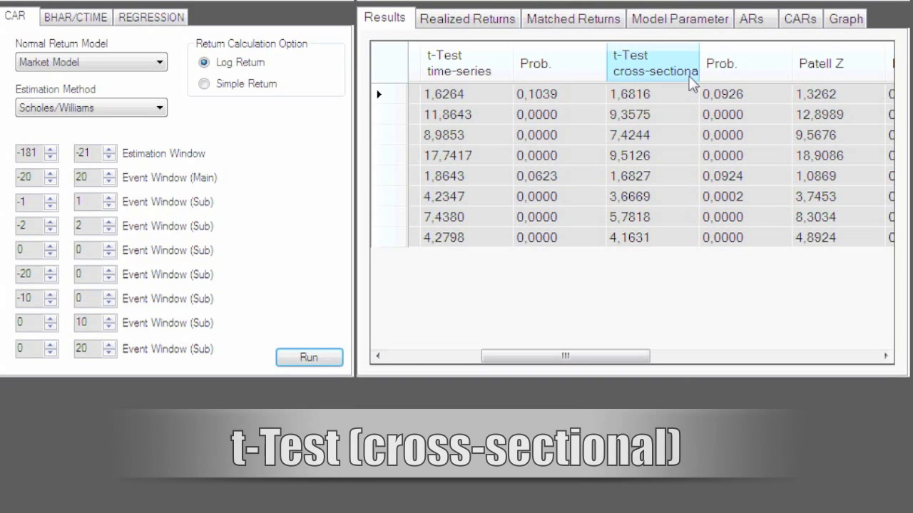
left_click_drag(634, 356, 768, 371)
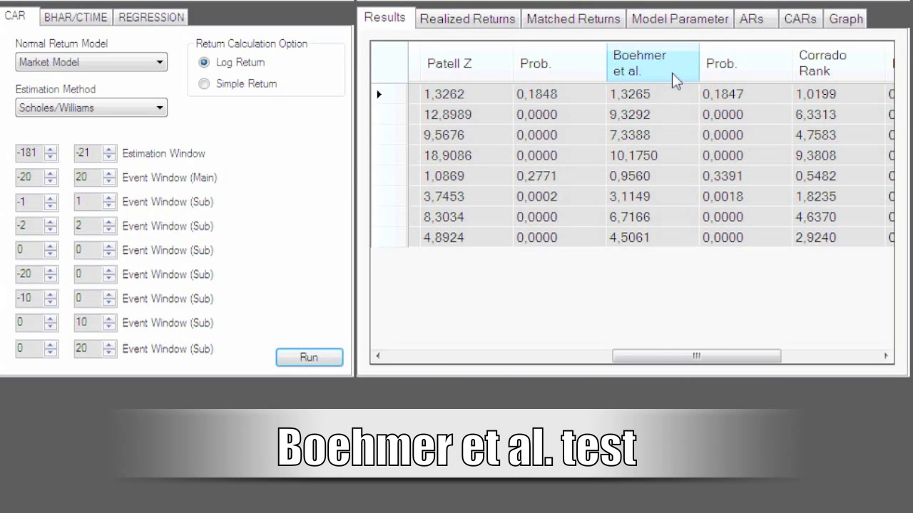
left_click_drag(682, 356, 793, 373)
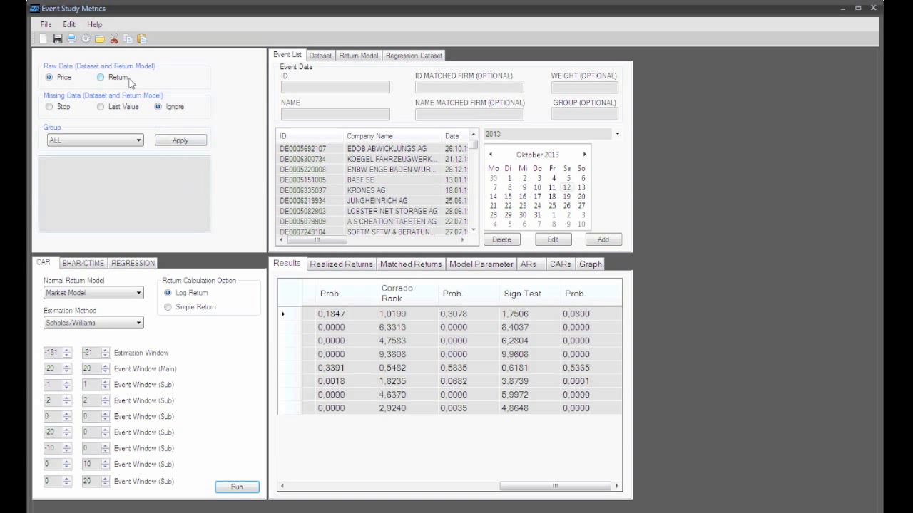
Enable the Kolari/Pynnönen cross-correlation adjustment for the test statistics and apply the settings.
left_click(86, 39)
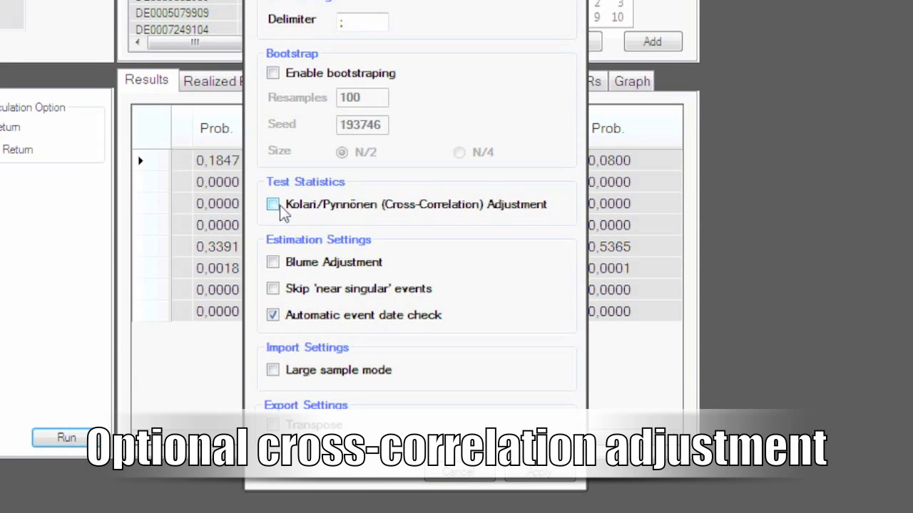
left_click(273, 204)
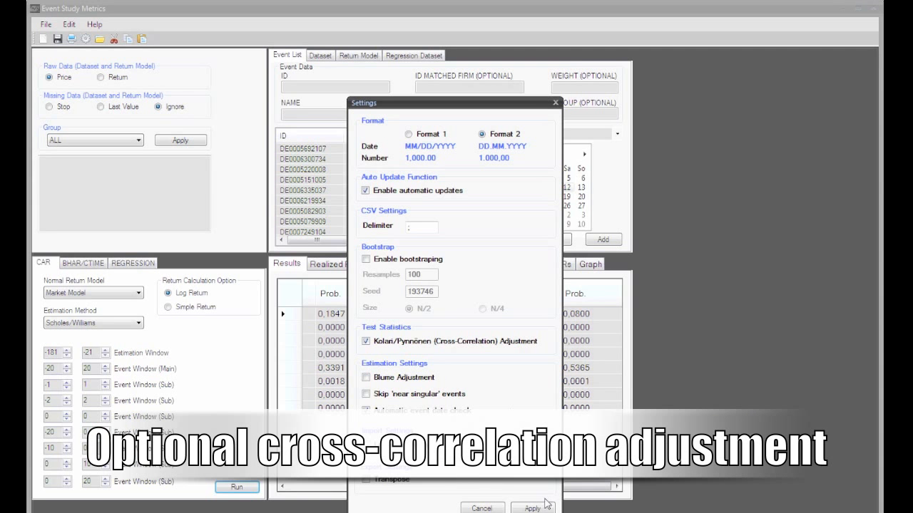
left_click(539, 509)
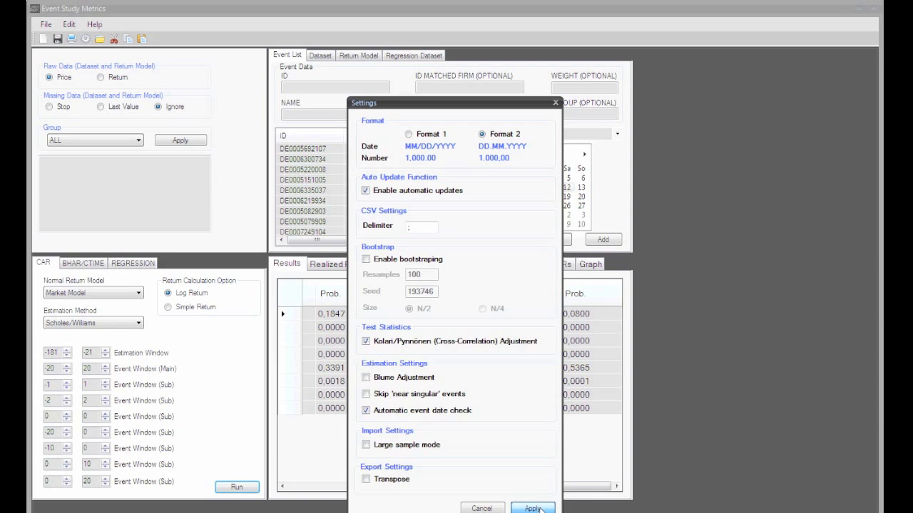
Examine the CAAR graph, realized and matched returns, model parameters, abnormal returns and CARs of the completed CAR analysis.
left_click(588, 268)
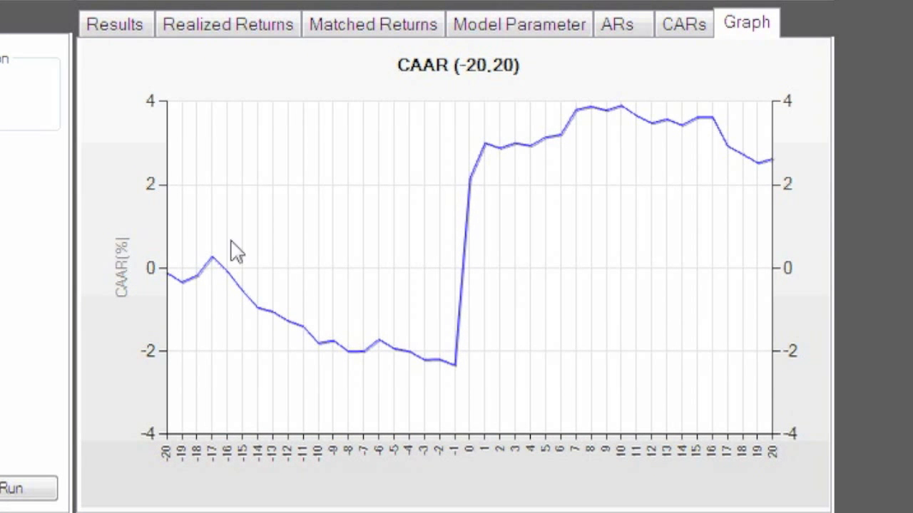
left_click(237, 30)
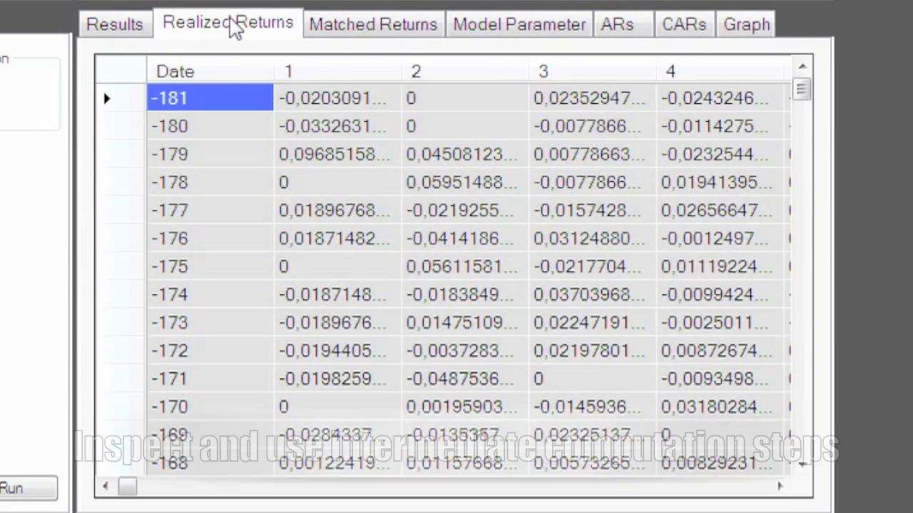
left_click_drag(121, 500, 768, 499)
left_click(425, 29)
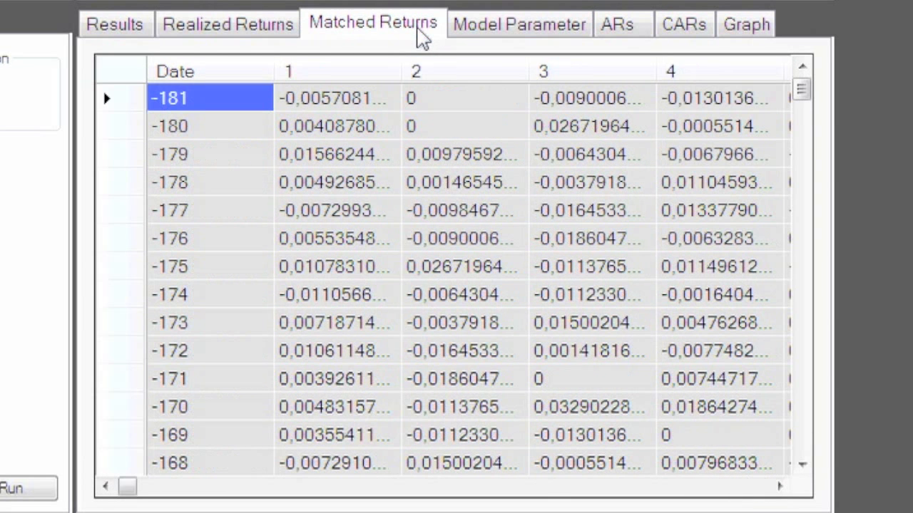
left_click(490, 32)
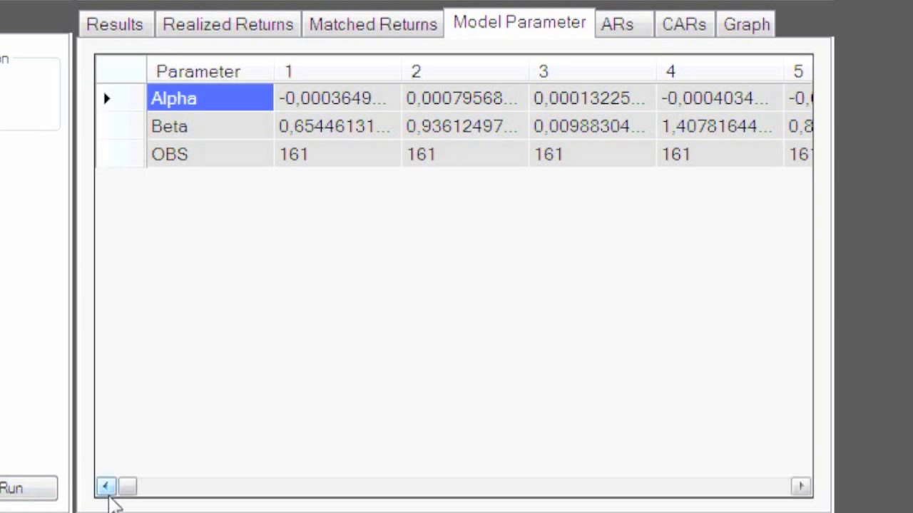
left_click_drag(127, 489, 215, 491)
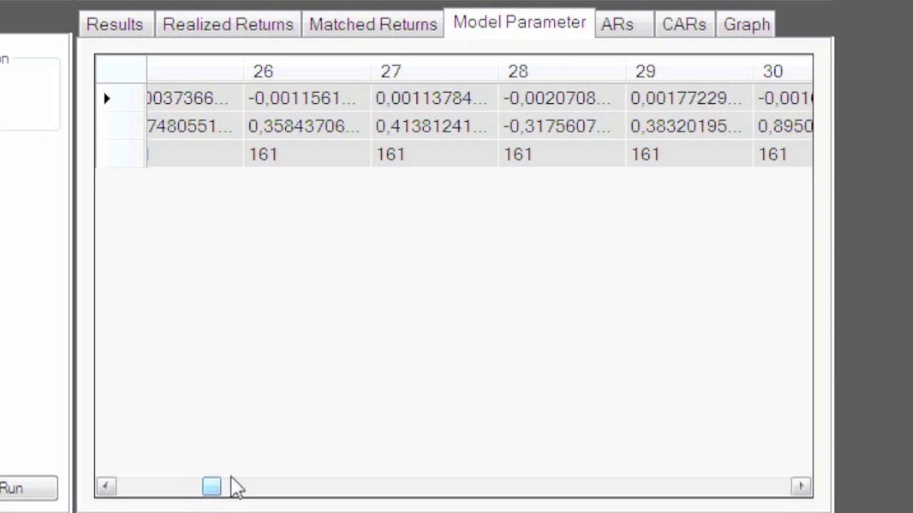
left_click(638, 39)
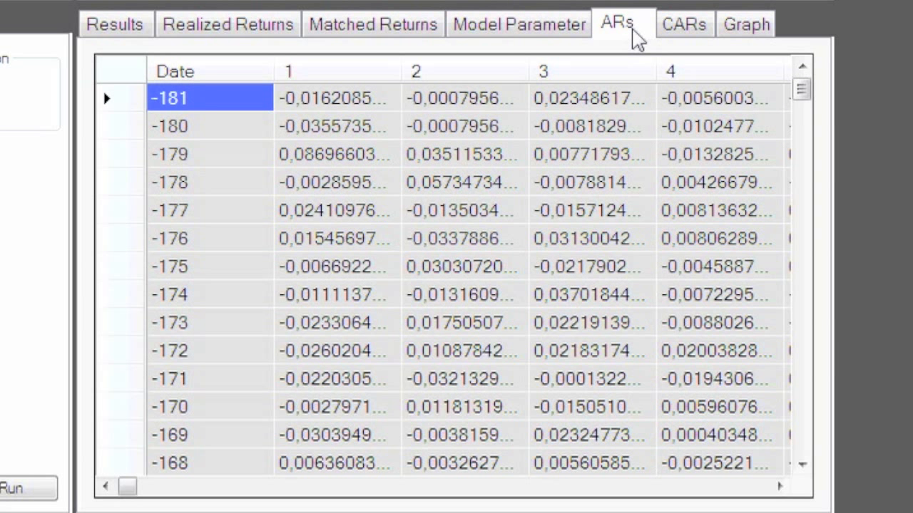
left_click(674, 37)
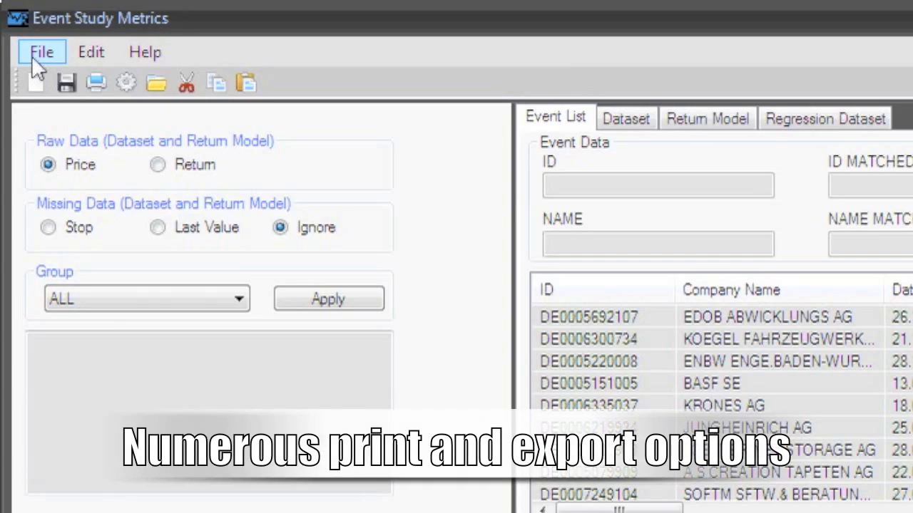
Export the ARs (CAR) data to a CSV file named export in the Sample folder.
left_click(37, 56)
mouse_move(146, 251)
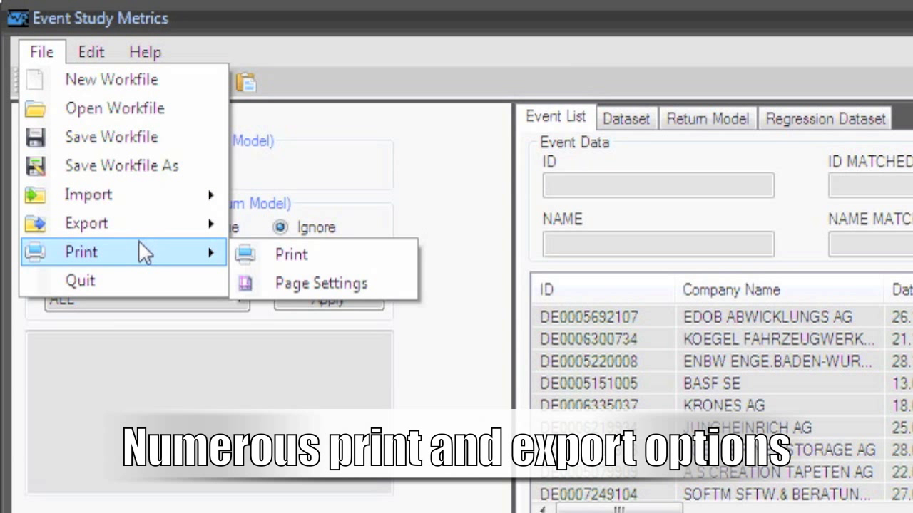
mouse_move(150, 224)
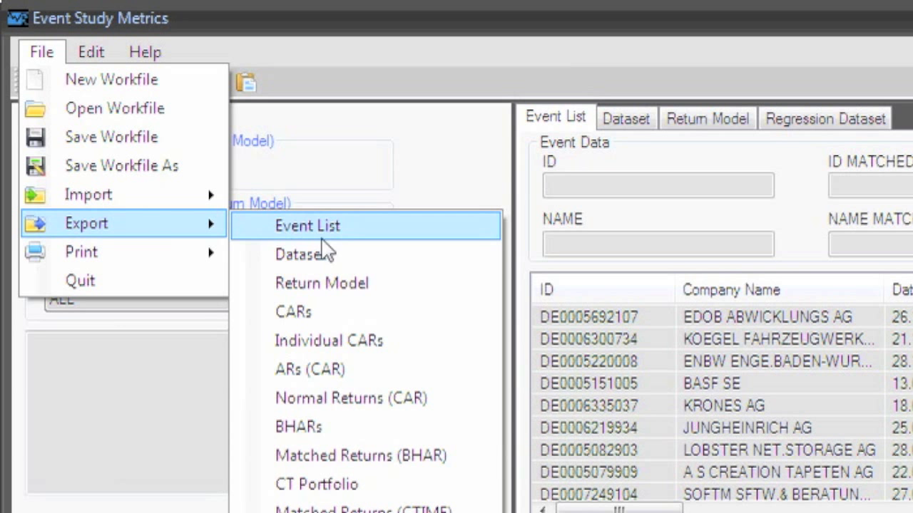
left_click(402, 369)
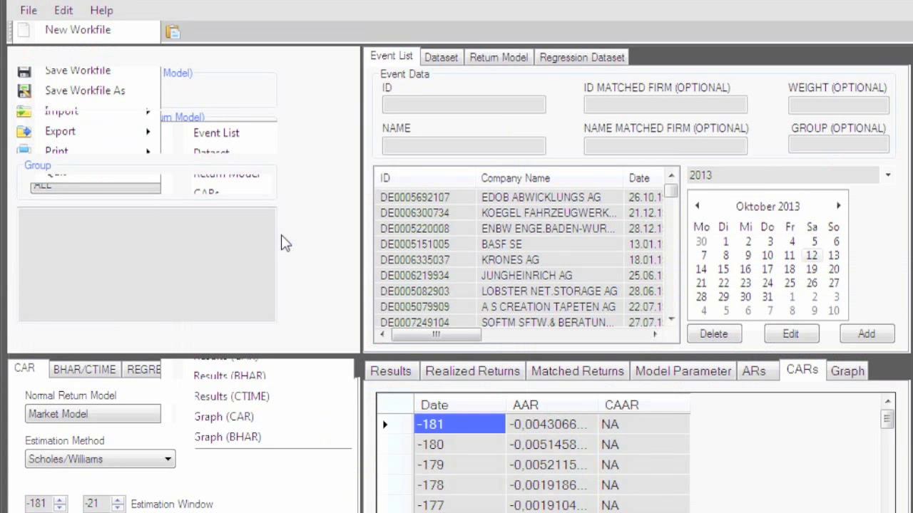
type("export")
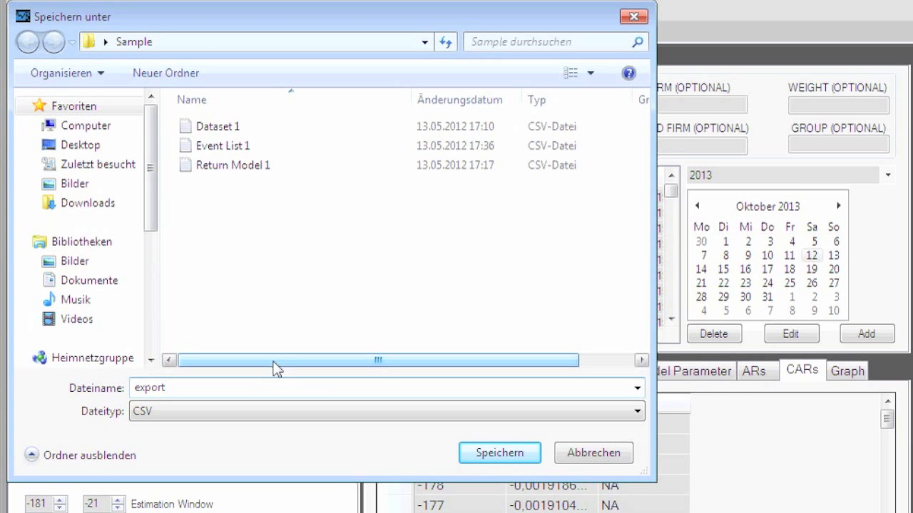
left_click(509, 457)
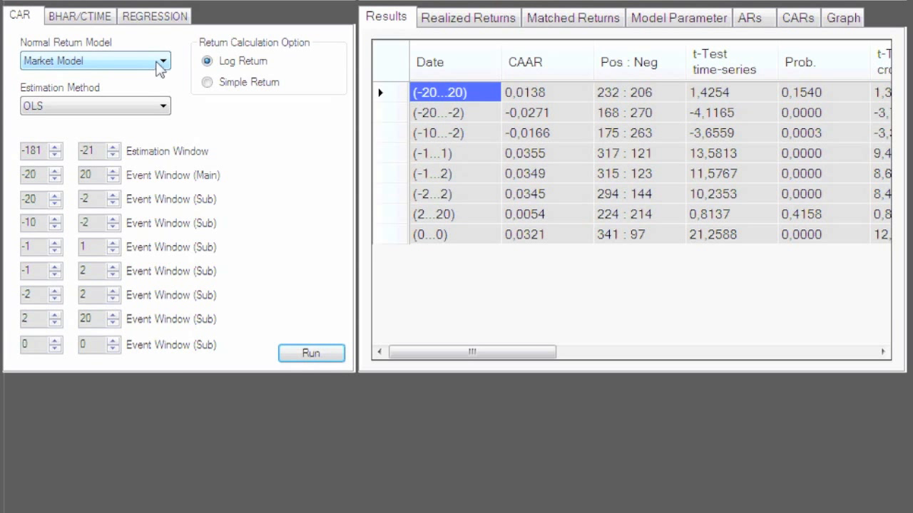
Change the CAR normal return model to Constant Mean Return and run the analysis.
left_click(159, 62)
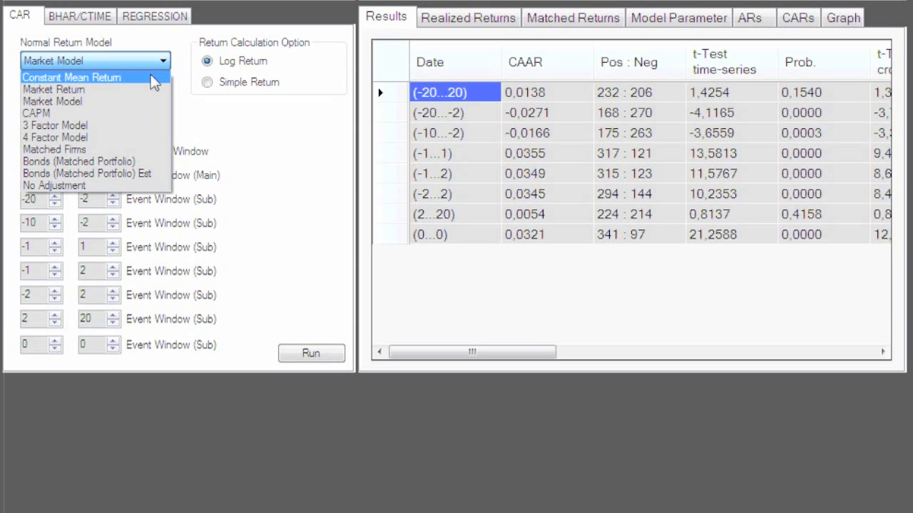
left_click(151, 75)
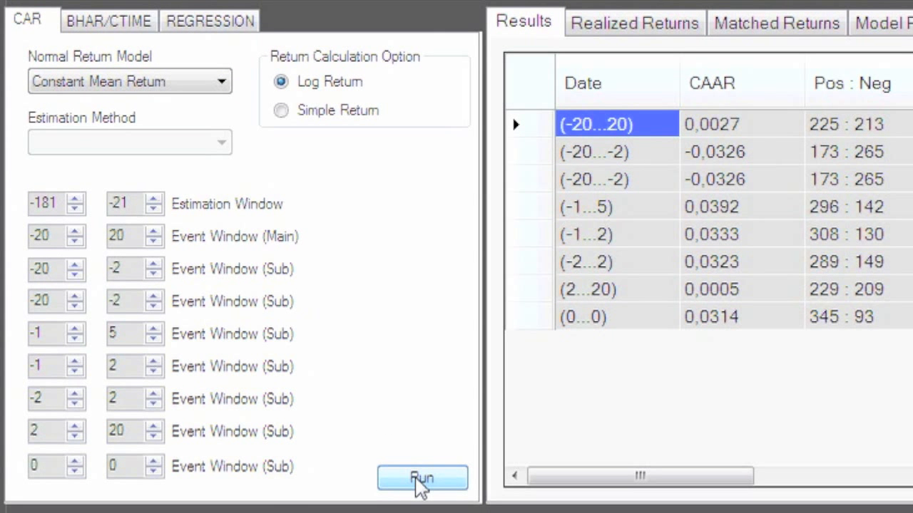
left_click(419, 479)
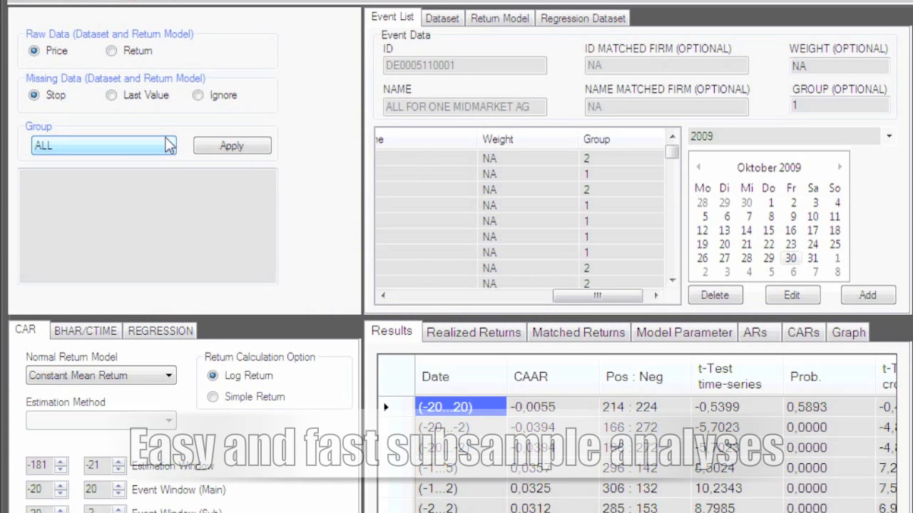
Restrict the event list to group 1 and run the CAR analysis on that subsample.
left_click(204, 112)
left_click(154, 187)
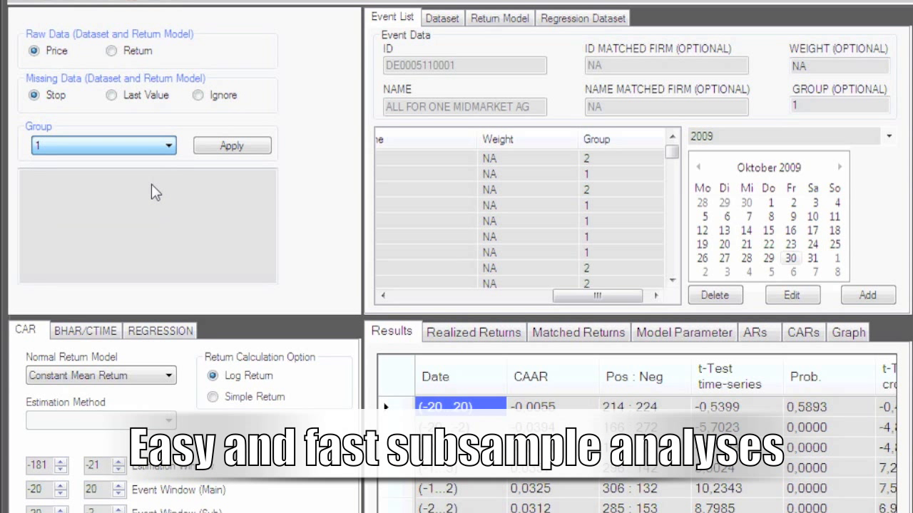
left_click(141, 144)
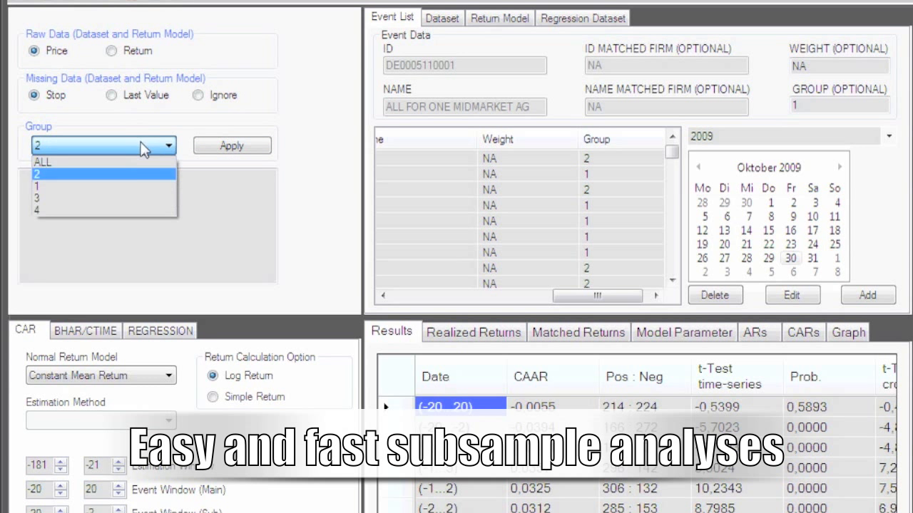
left_click(125, 185)
left_click(238, 147)
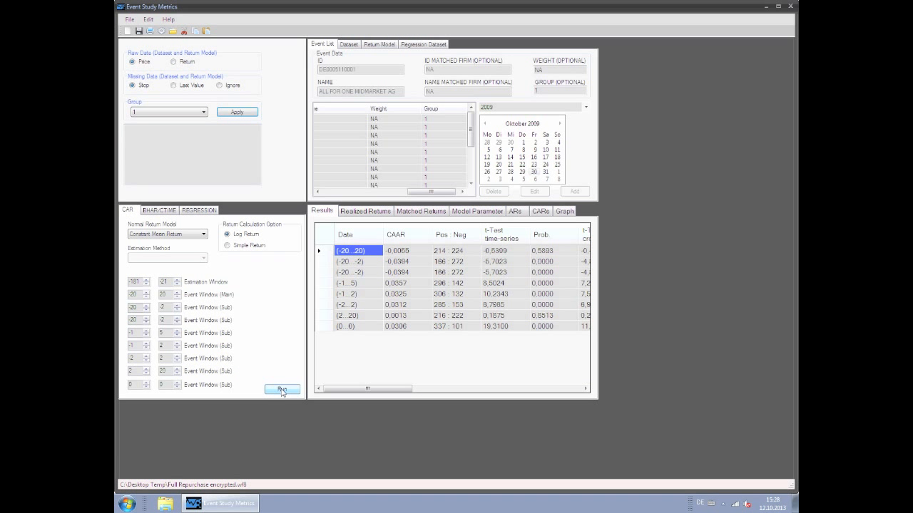
left_click(282, 390)
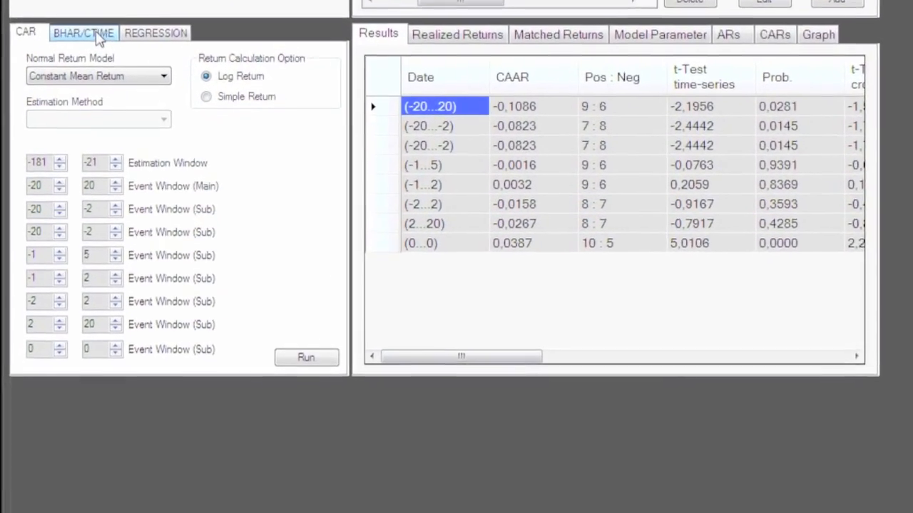
Run a buy-and-hold BHAR analysis with the Market Return model, a main event window of 2 to 30 and the second sub window ending at 3.
left_click(123, 102)
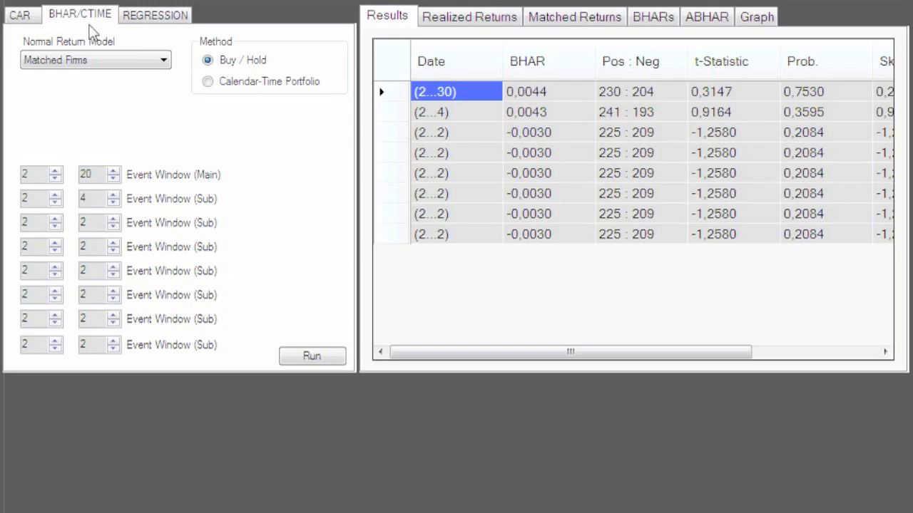
left_click(166, 63)
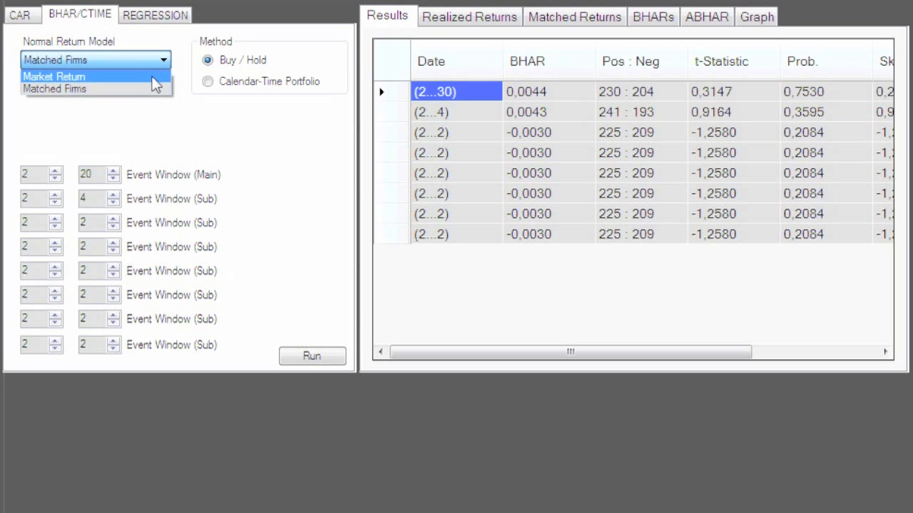
left_click(155, 77)
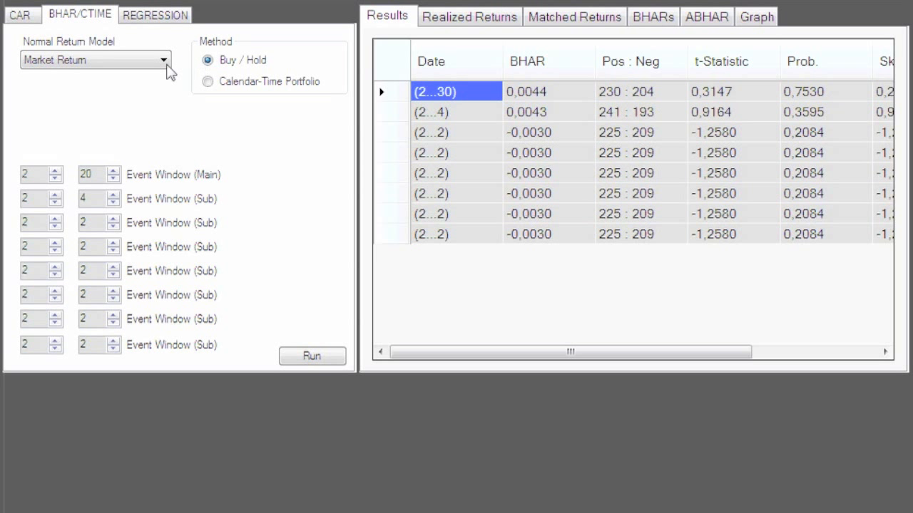
double_click(84, 174)
type("3")
left_click(300, 361)
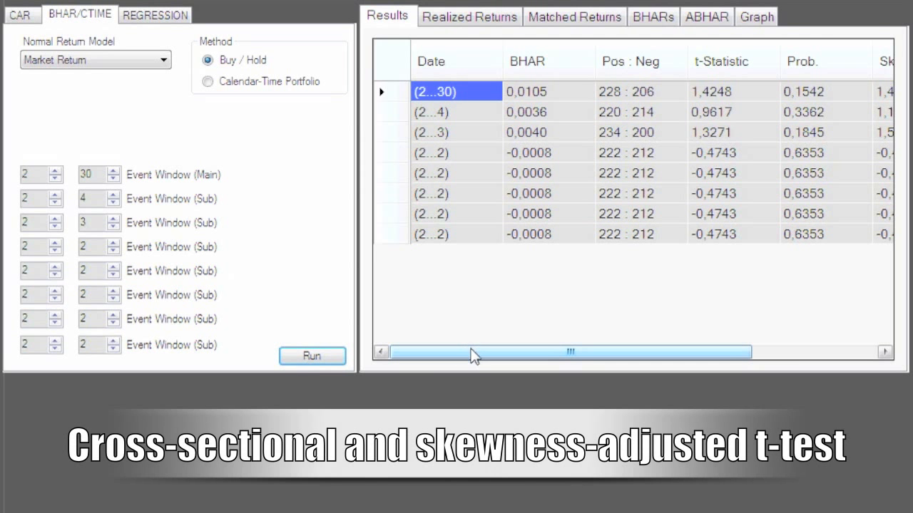
Enable bootstrapping with a resample size of N/4 in the program settings and apply it.
left_click_drag(473, 353, 636, 371)
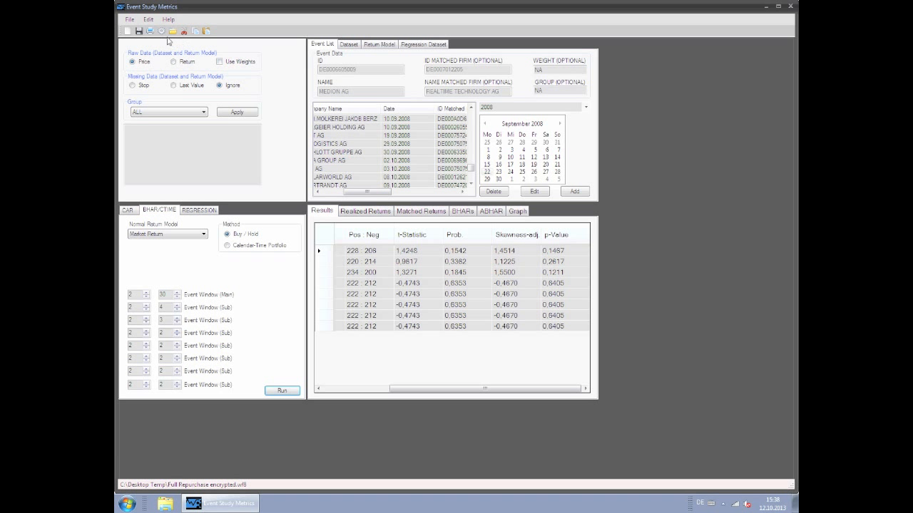
left_click(162, 32)
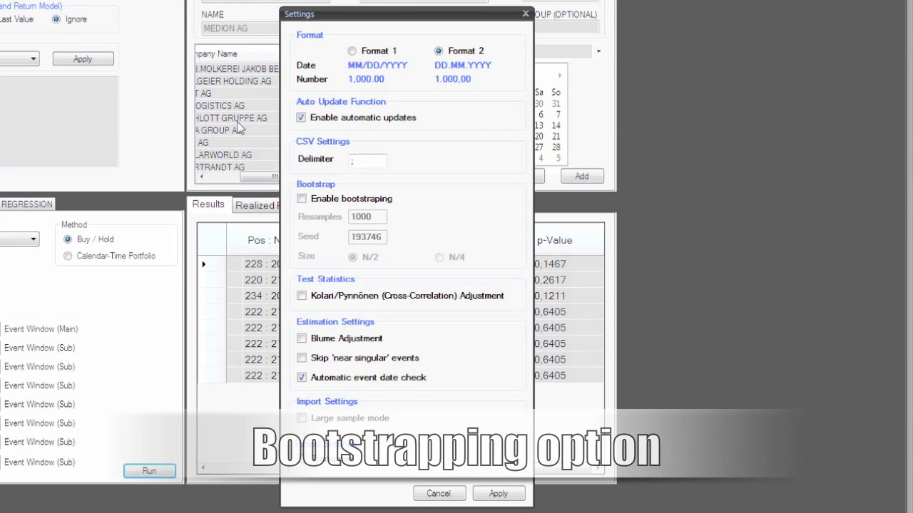
left_click(301, 200)
left_click(440, 257)
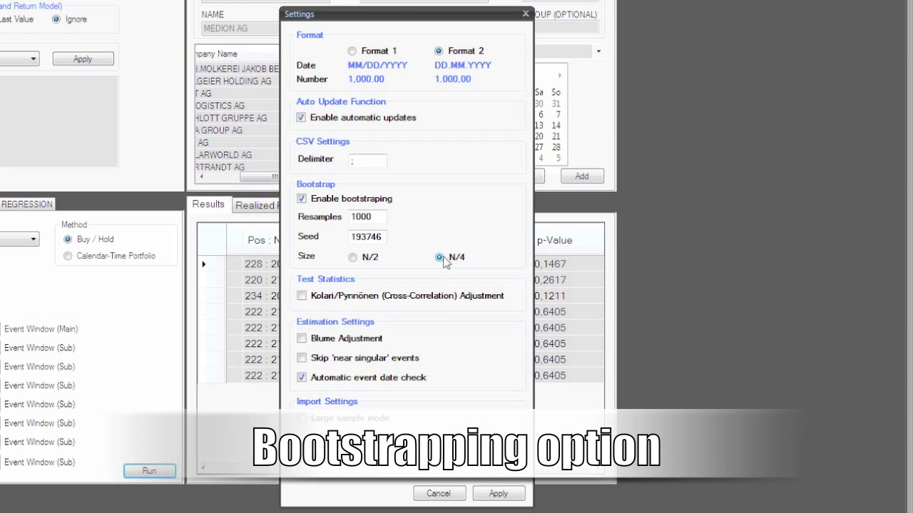
left_click(512, 499)
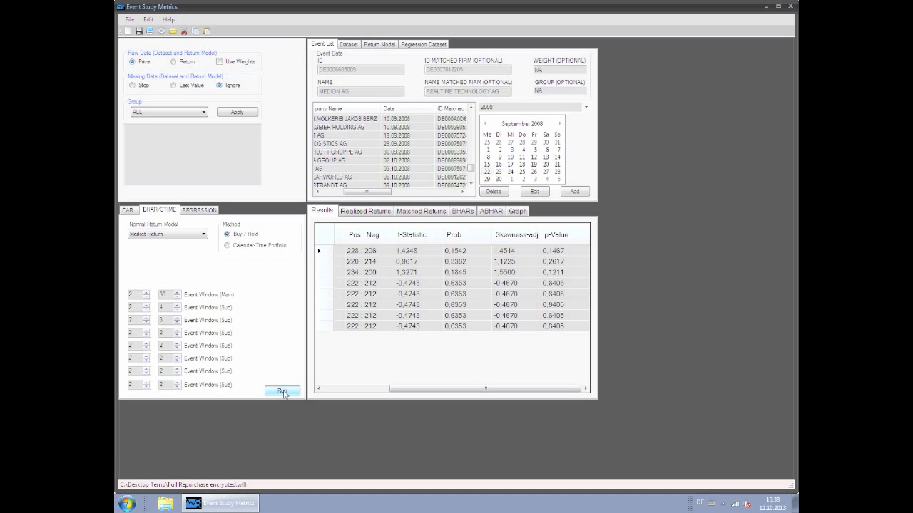
Rerun the buy-and-hold BHAR analysis and view the bootstrap standard error, probability and confidence interval columns.
left_click(283, 391)
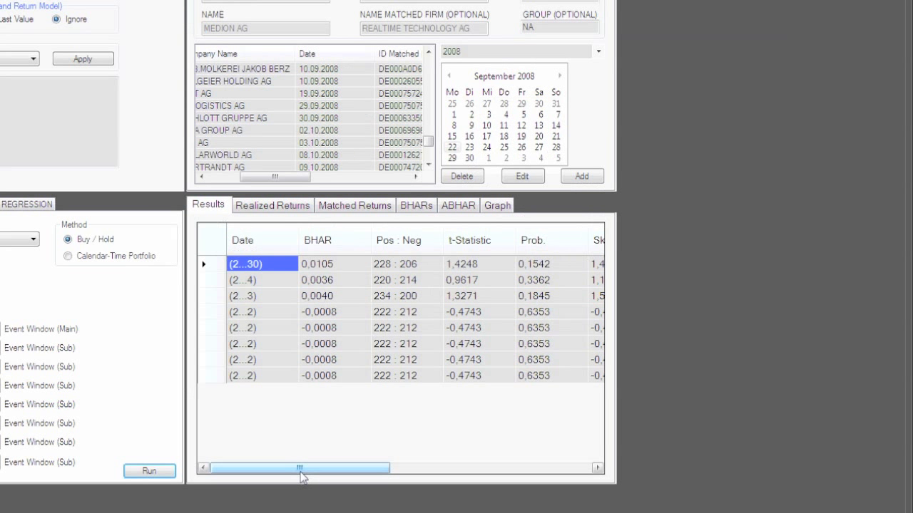
left_click_drag(383, 389, 432, 398)
left_click_drag(373, 482, 499, 486)
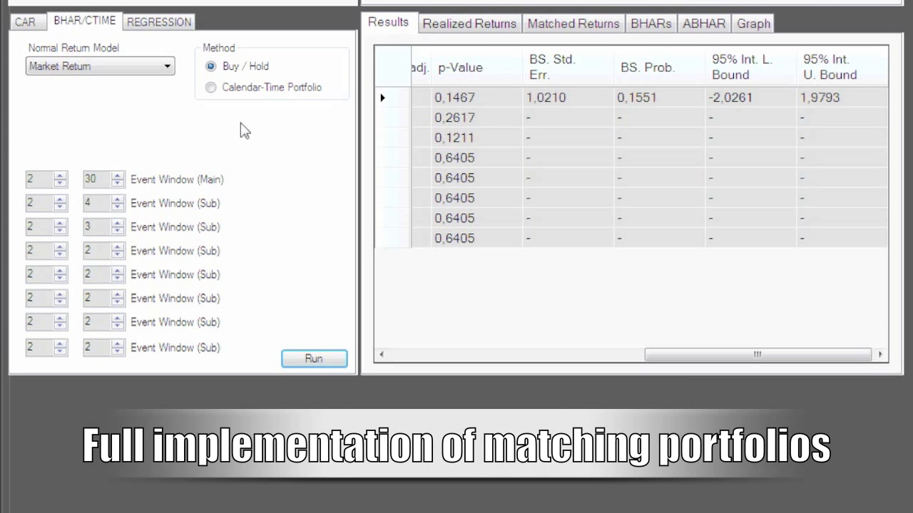
Change the BHAR normal return model to Matched Firms and run the buy-and-hold analysis.
left_click(169, 67)
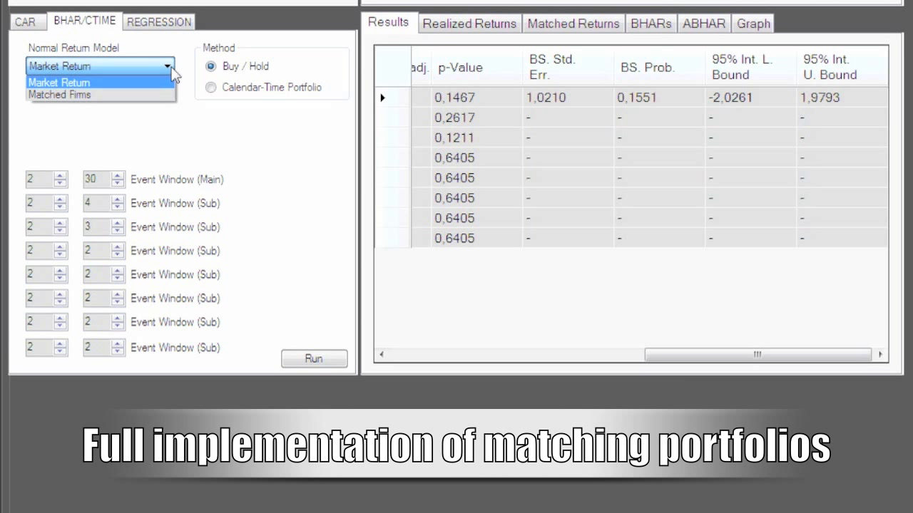
left_click(147, 95)
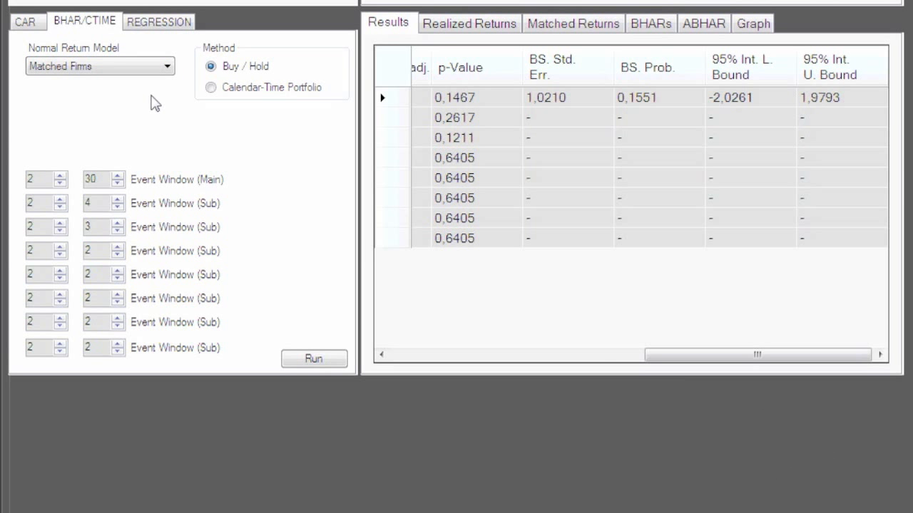
left_click_drag(382, 193, 420, 200)
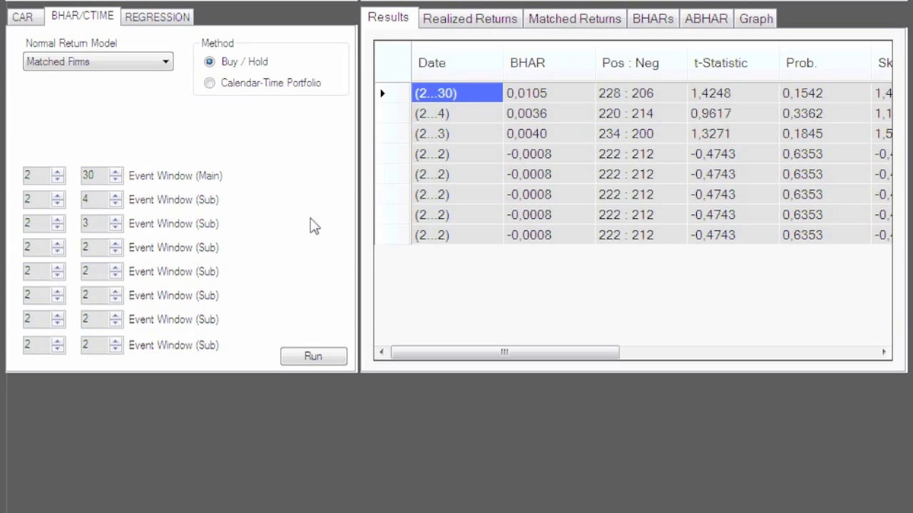
left_click(310, 352)
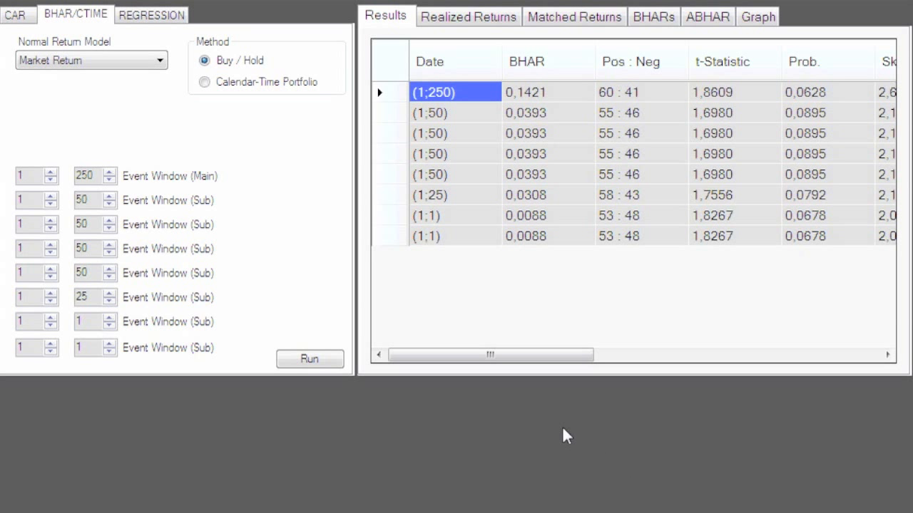
Switch the method to Calendar-Time Portfolio with the 3 Factor Model and OLS estimation.
left_click(205, 83)
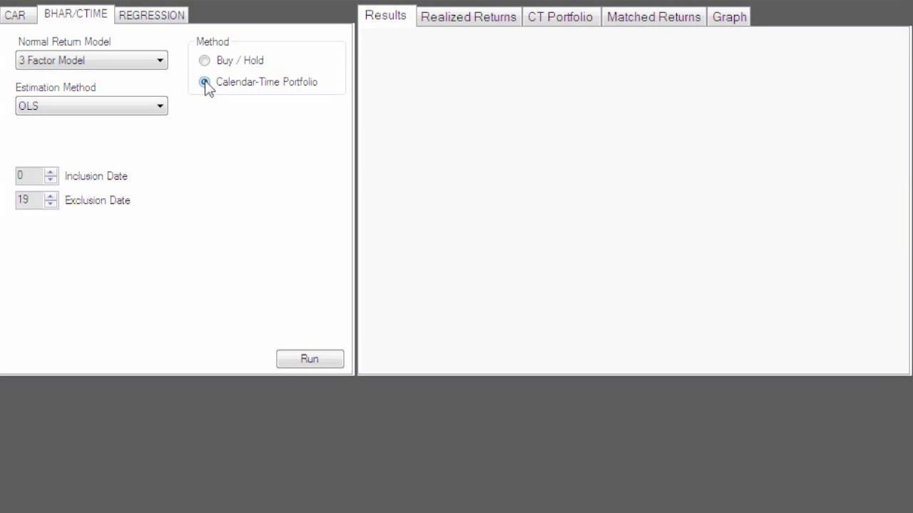
left_click(162, 62)
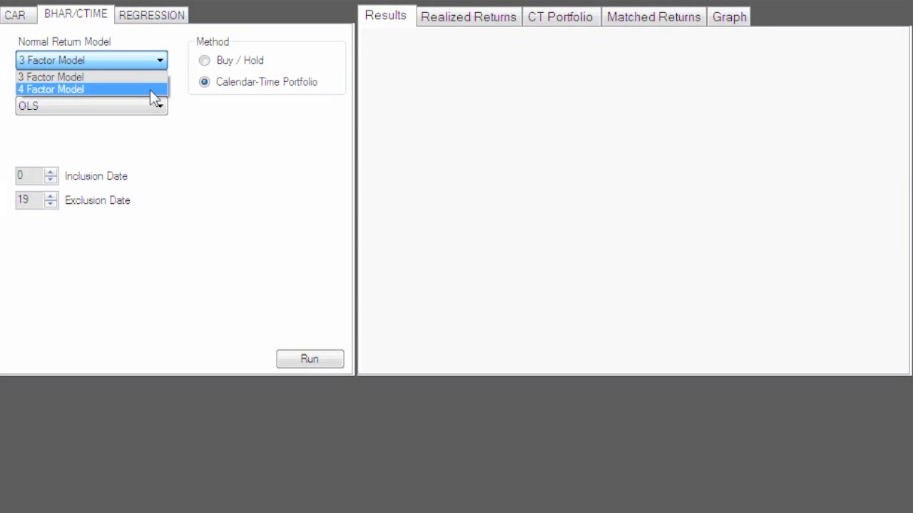
left_click(155, 76)
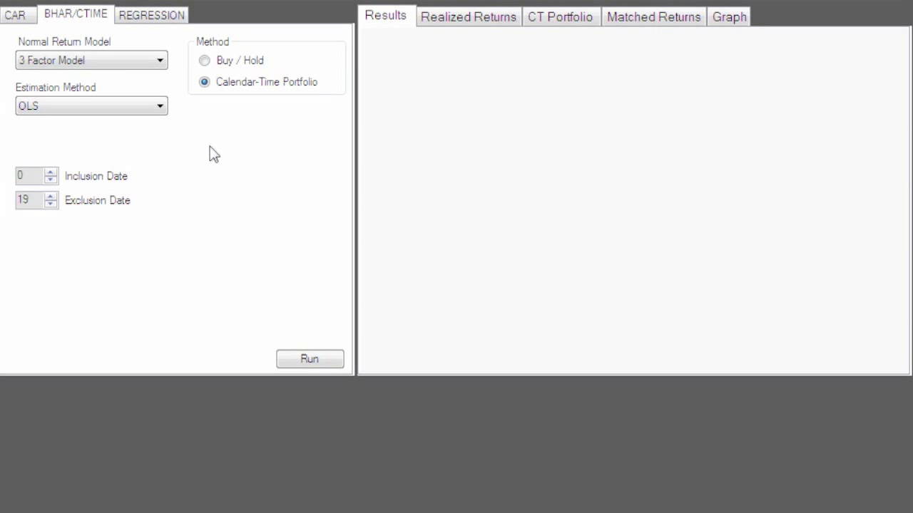
left_click(160, 107)
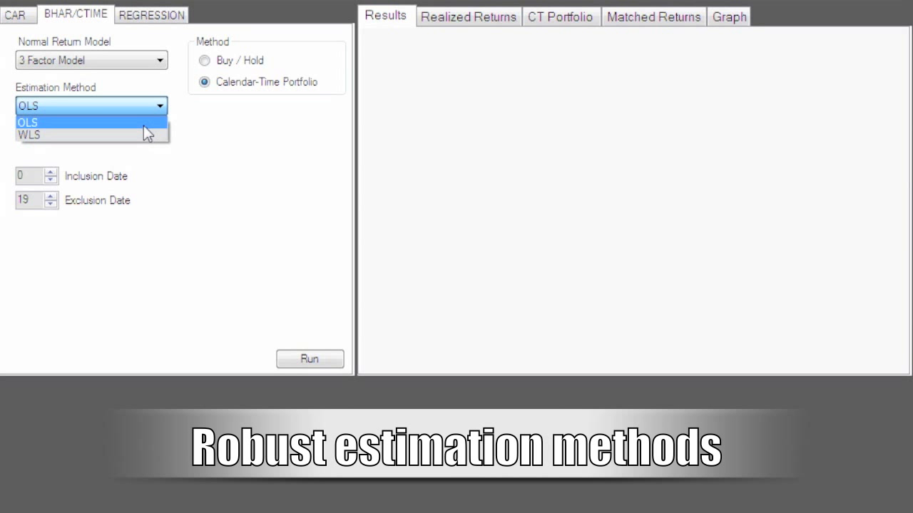
left_click(143, 126)
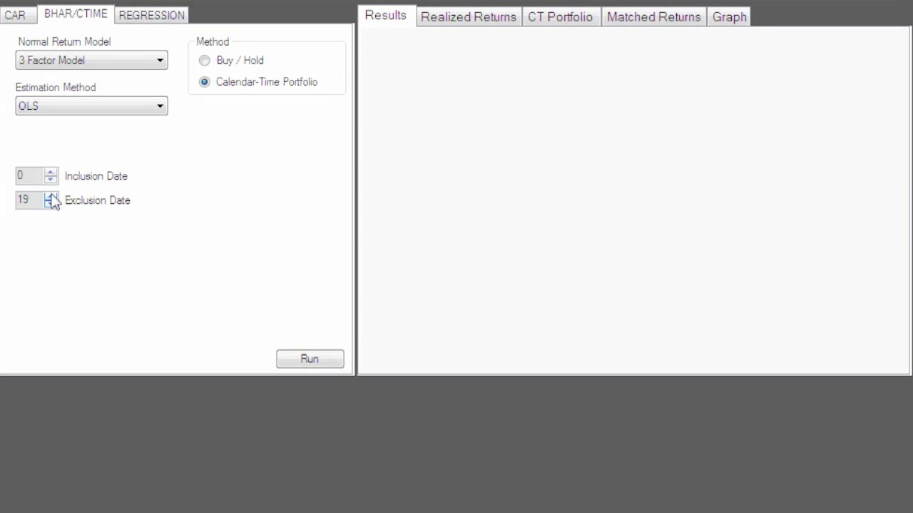
Run the calendar-time portfolio analysis with an exclusion date of 40 and Use Weights enabled, and view the regression statistics.
left_click_drag(34, 203, 10, 204)
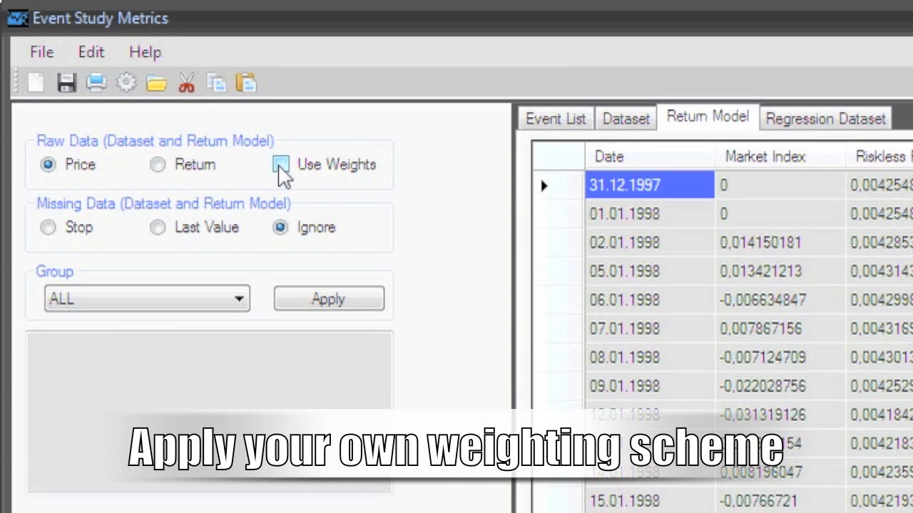
left_click(280, 167)
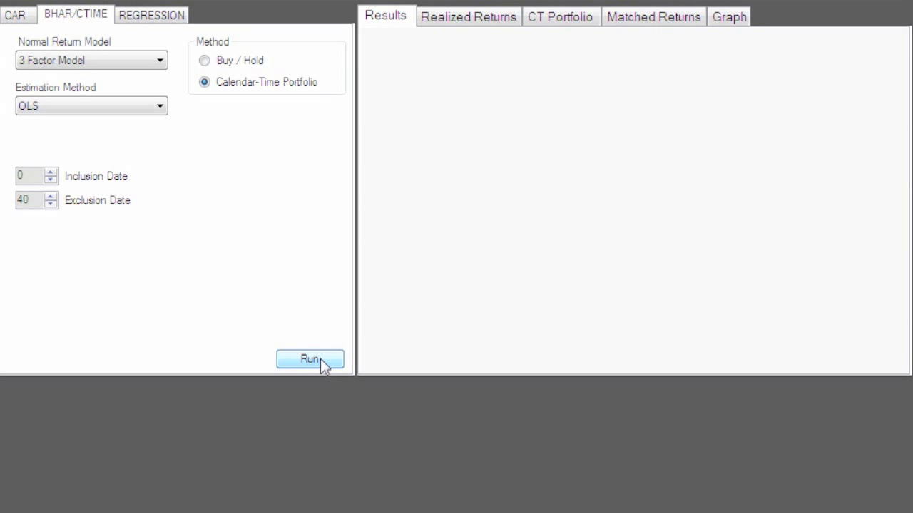
left_click(320, 359)
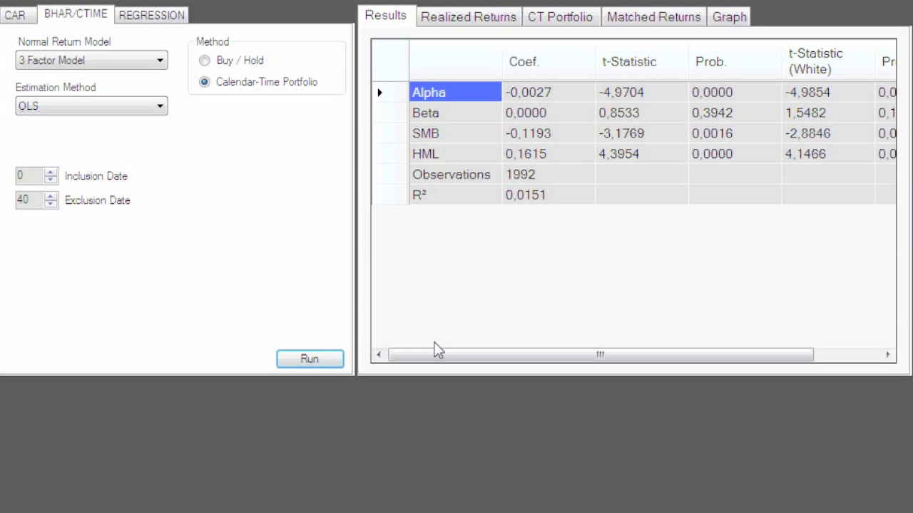
left_click_drag(457, 362, 537, 387)
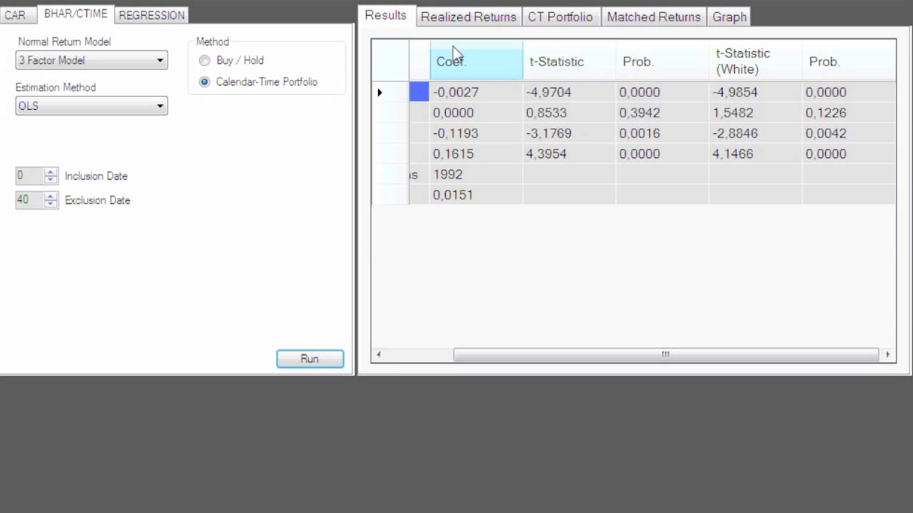
Examine the realized returns of the events and the calendar-time portfolio returns with their number of assets.
left_click(469, 20)
left_click_drag(889, 68, 904, 116)
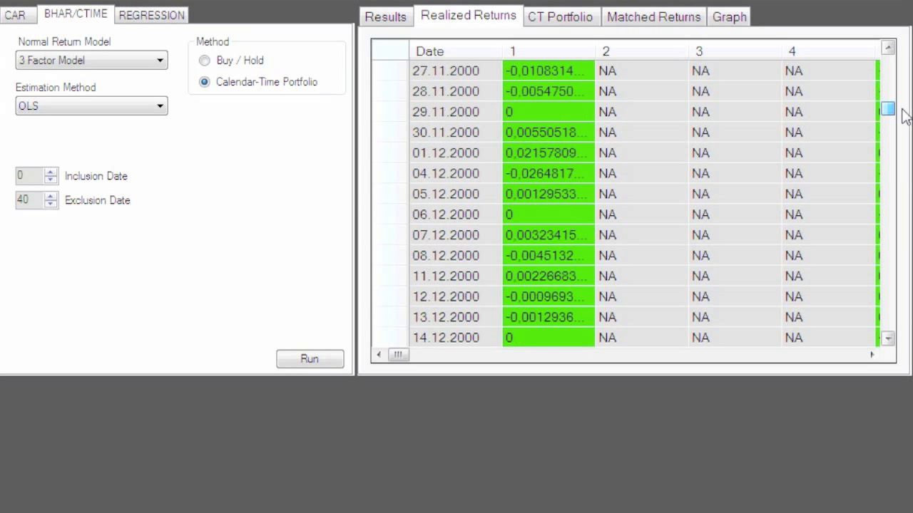
left_click_drag(401, 355, 417, 357)
left_click_drag(890, 110, 892, 123)
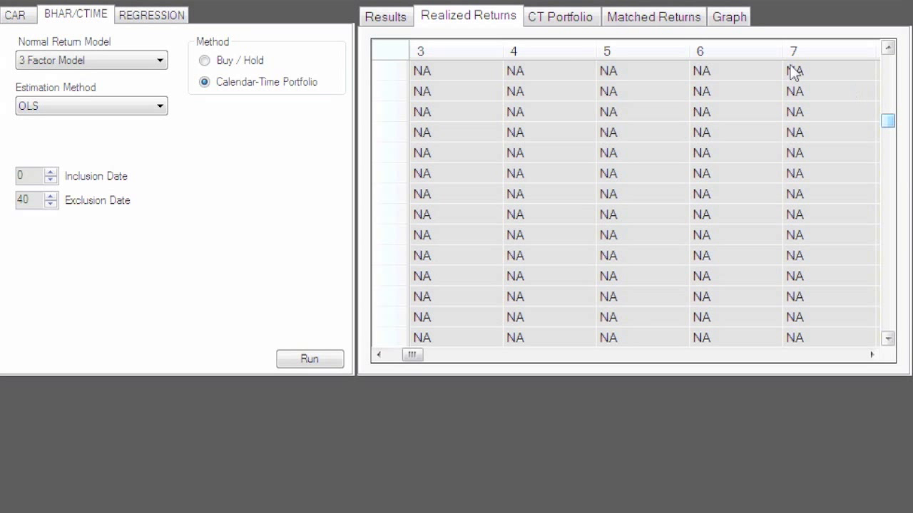
left_click(582, 21)
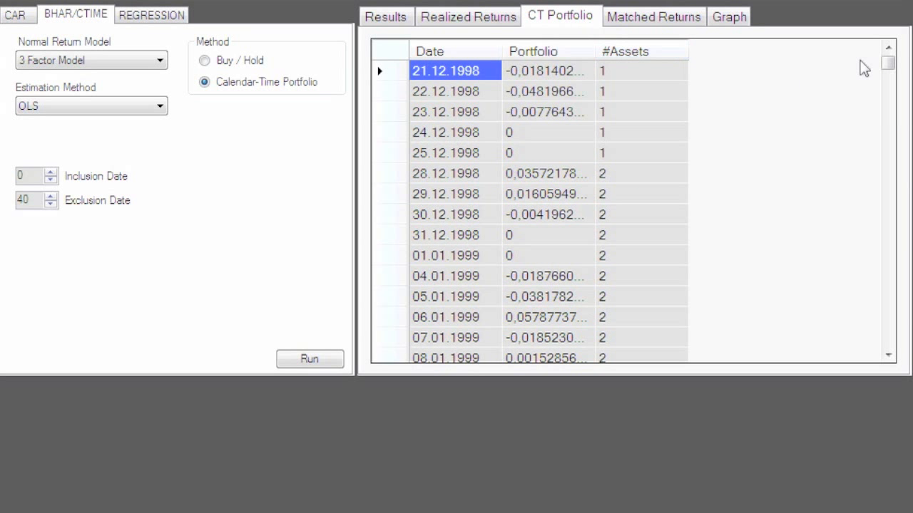
left_click_drag(893, 76, 893, 112)
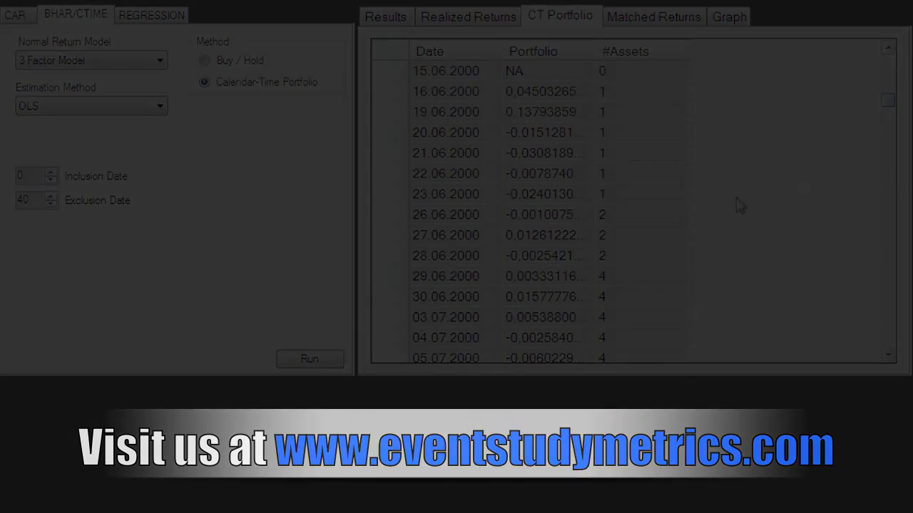